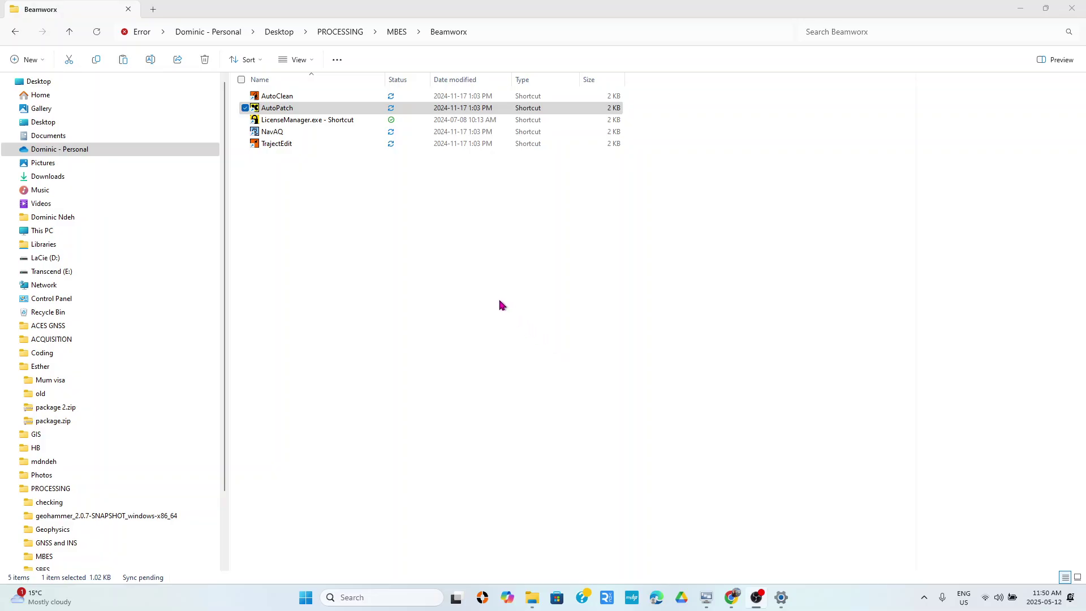
- Look through the AutoClean, AutoPatch, LicenseManager, NavAQ and TrajectEdit shortcuts in the Beamworx folder
left_click(274, 96)
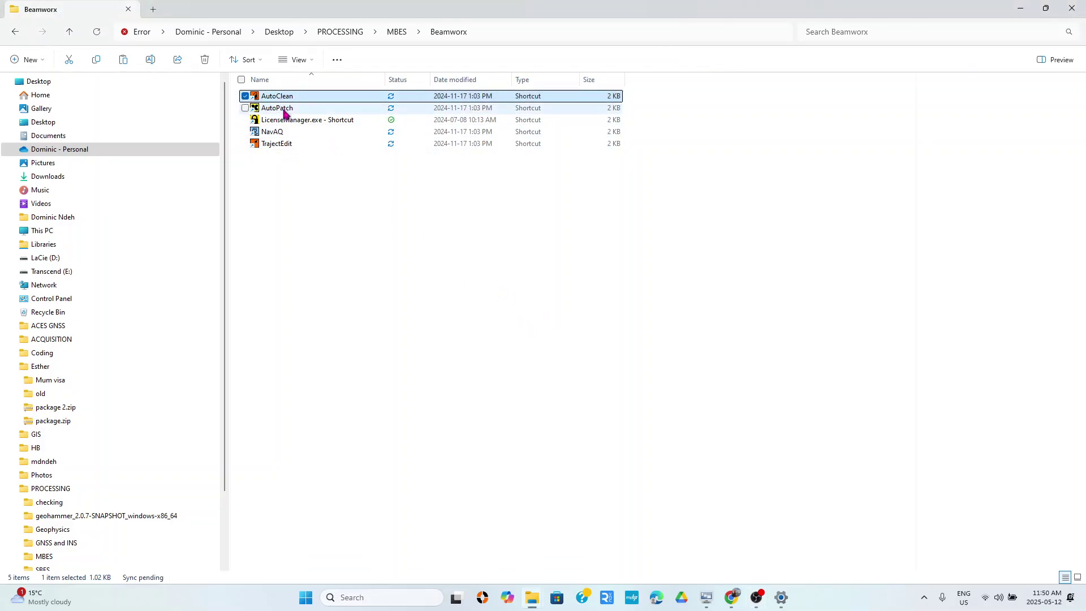
left_click(283, 109)
left_click(284, 123)
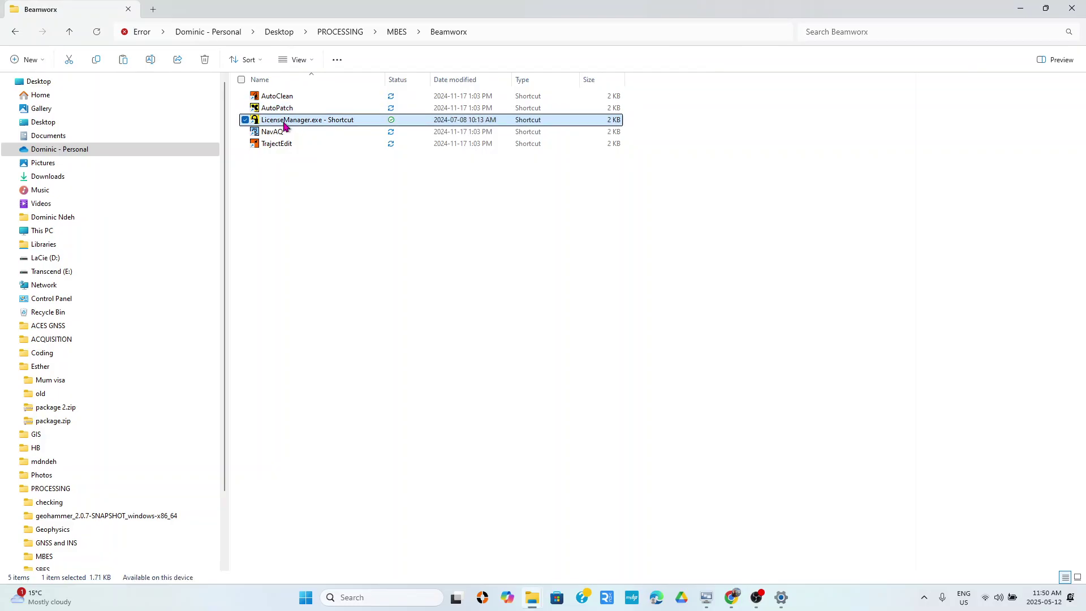
left_click(282, 133)
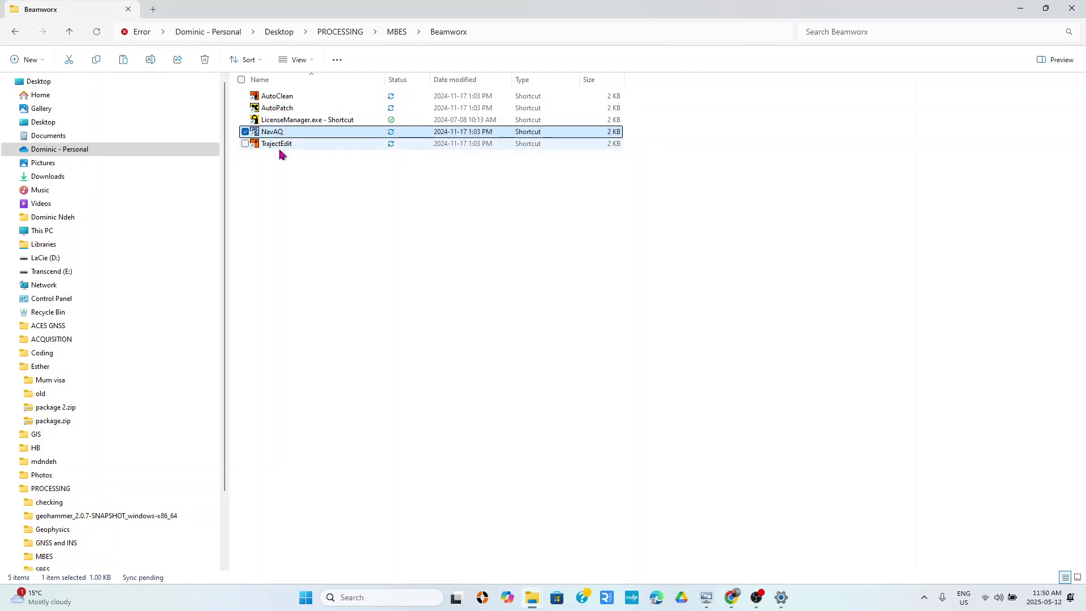
left_click(283, 146)
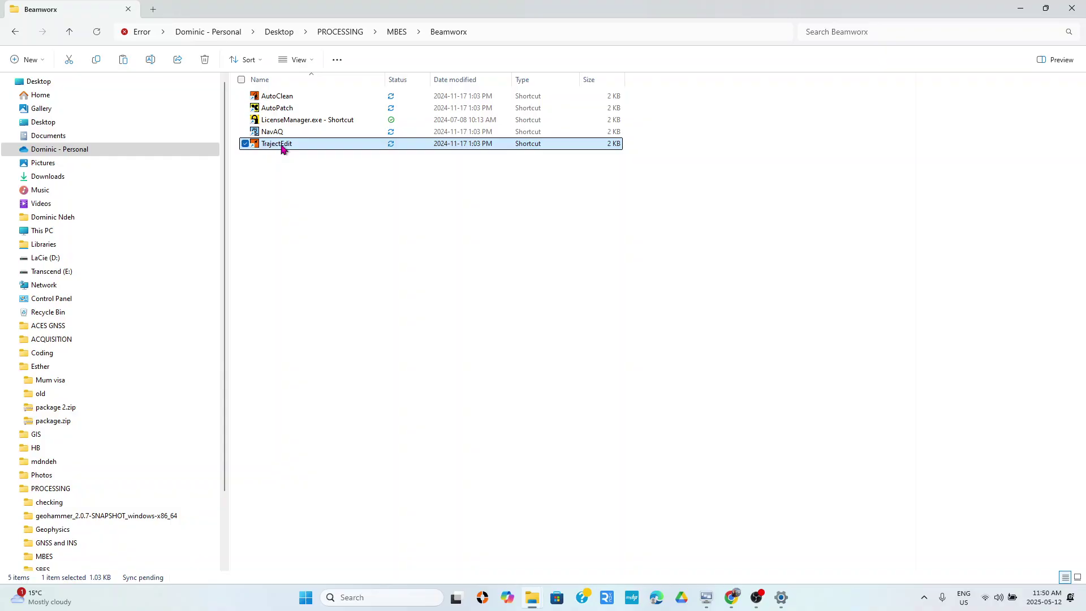
left_click(279, 135)
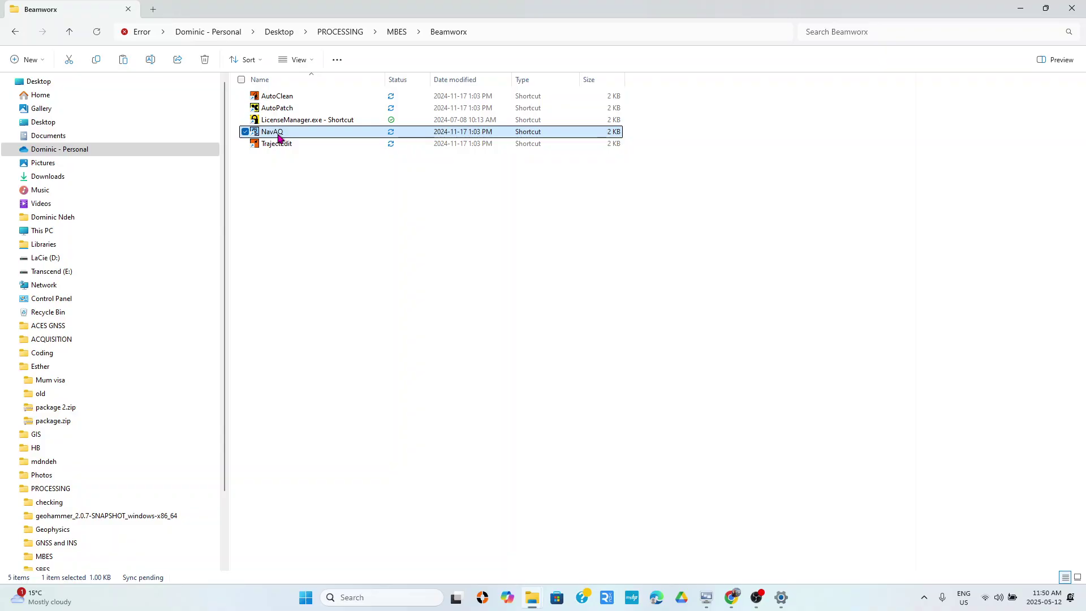
left_click(281, 98)
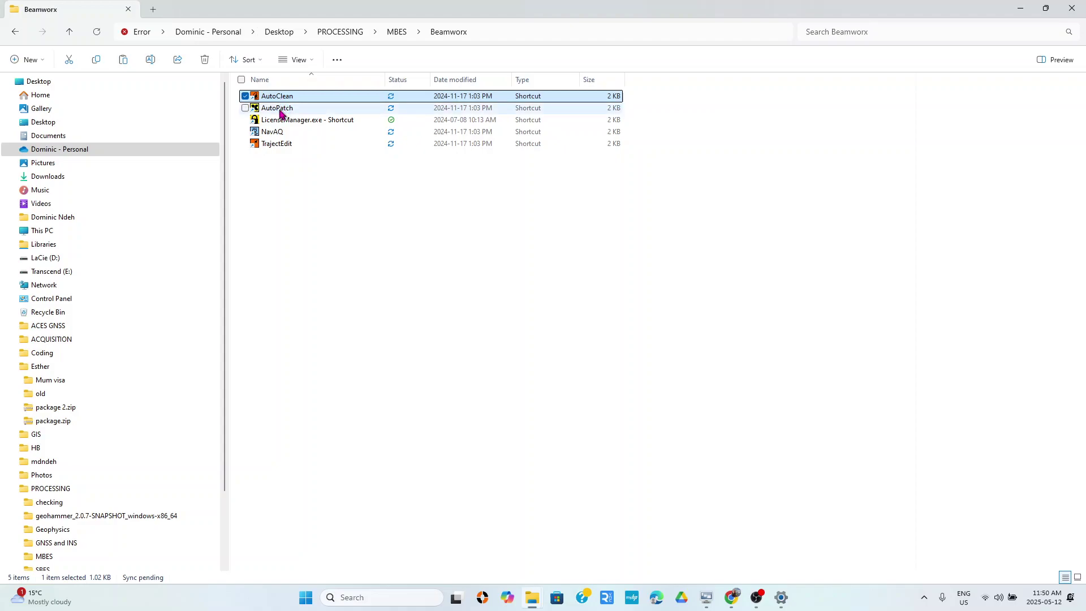
left_click(281, 111)
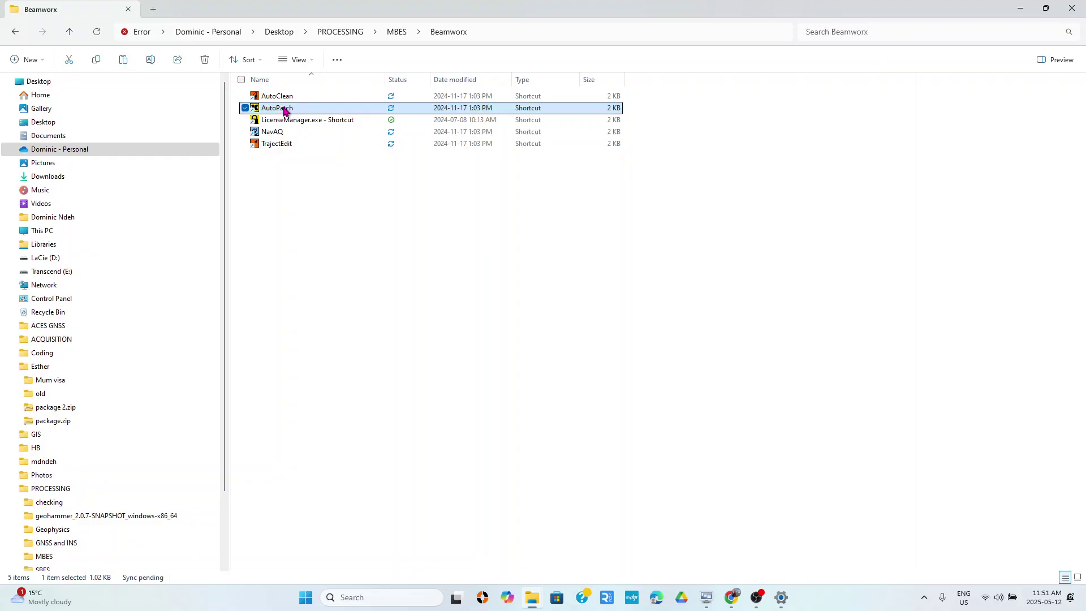
left_click(287, 98)
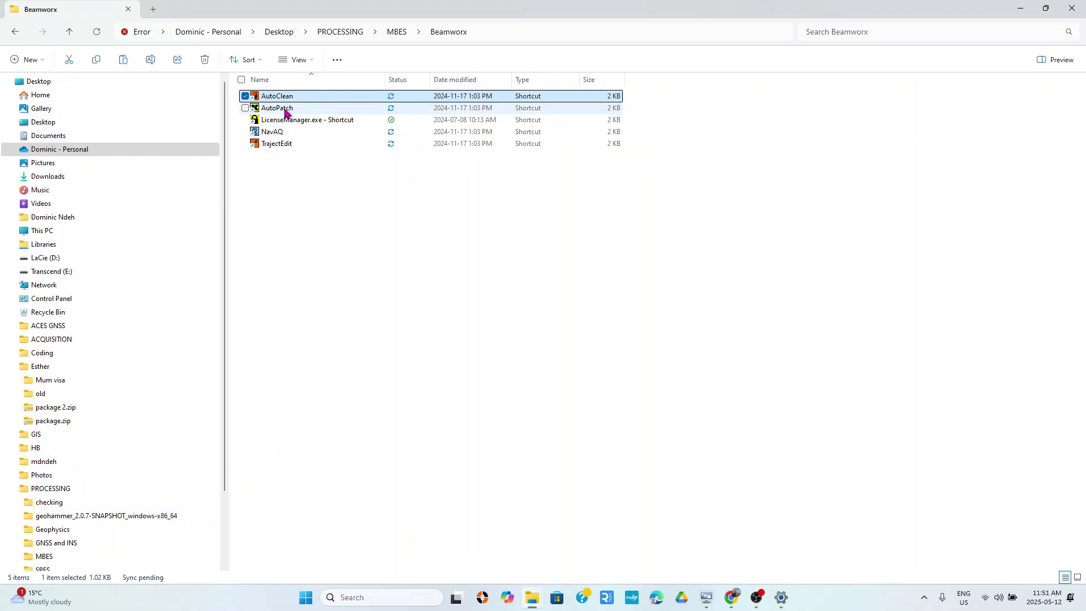
- Launch AutoPatch, start a new project and bring up the raw-file picker
double_click(285, 111)
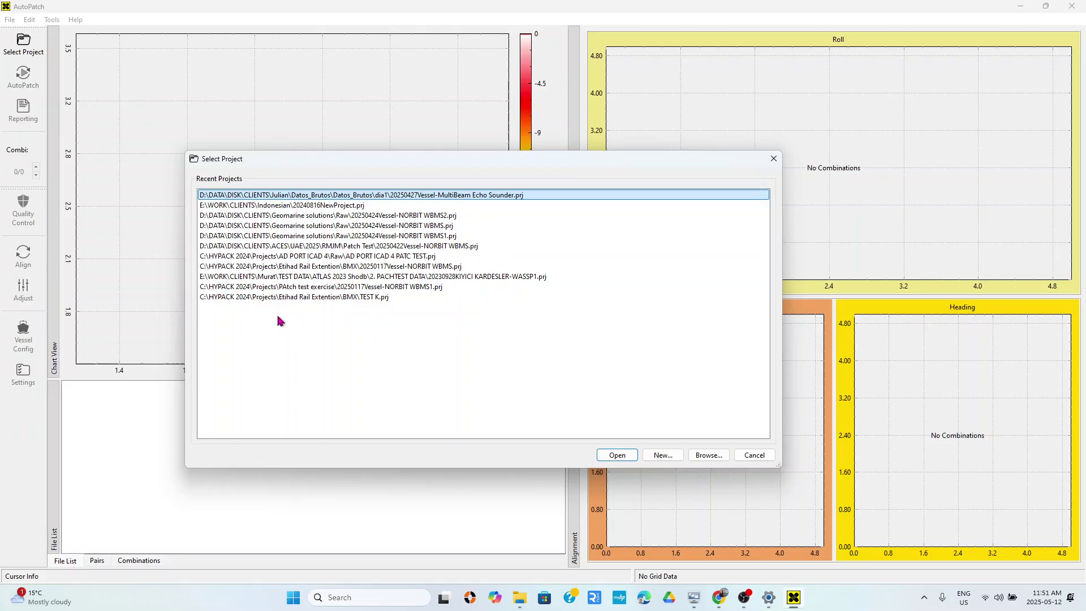
left_click(663, 456)
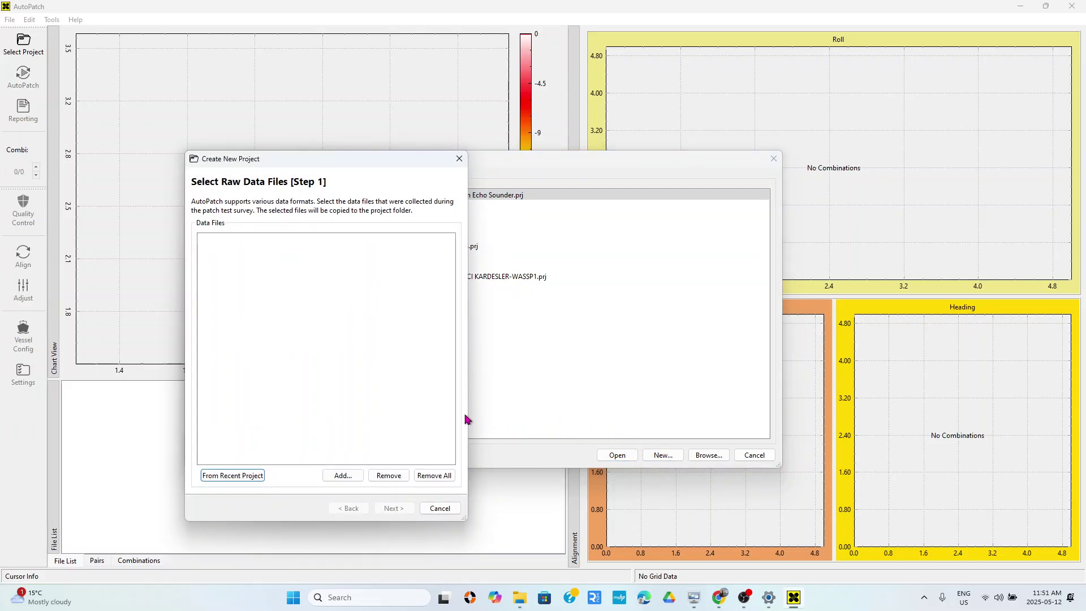
left_click(341, 476)
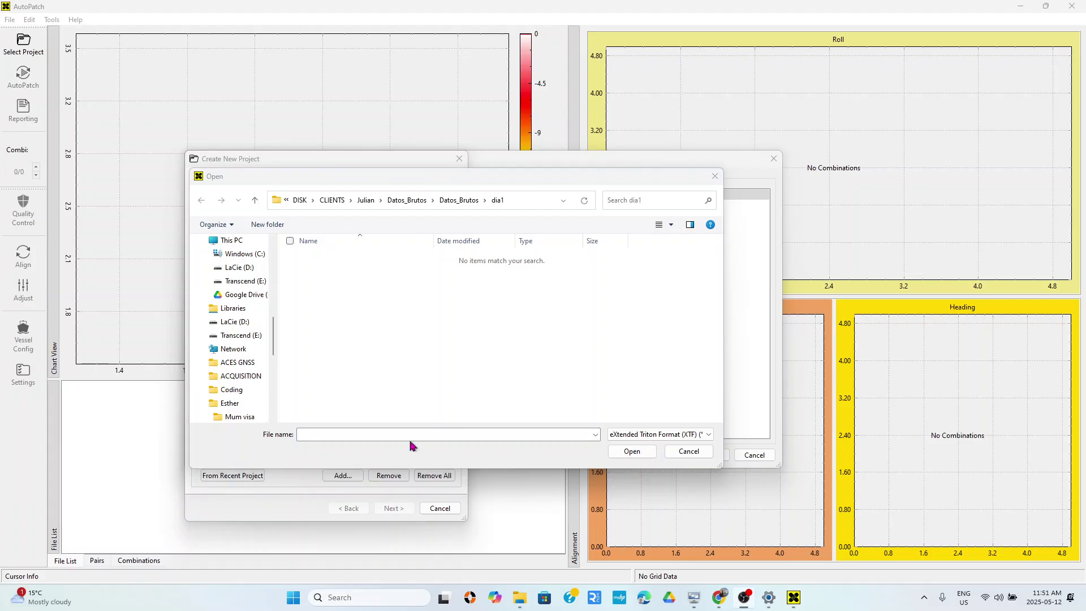
- Dismiss the file picker and wizard, then restart the new-project wizard
left_click(715, 176)
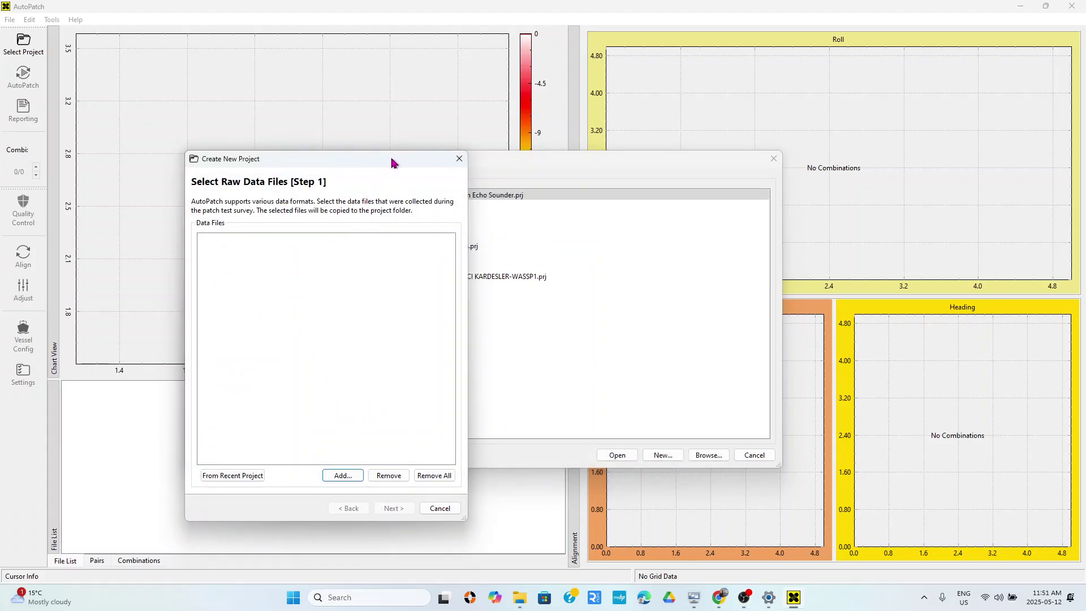
left_click_drag(394, 162, 480, 187)
left_click(550, 183)
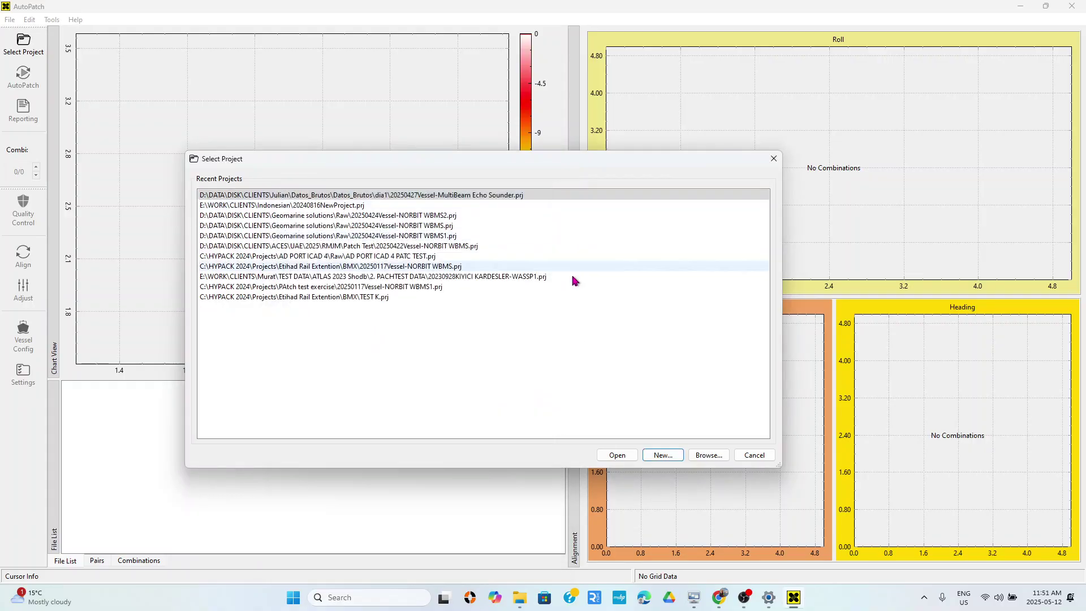
left_click(658, 457)
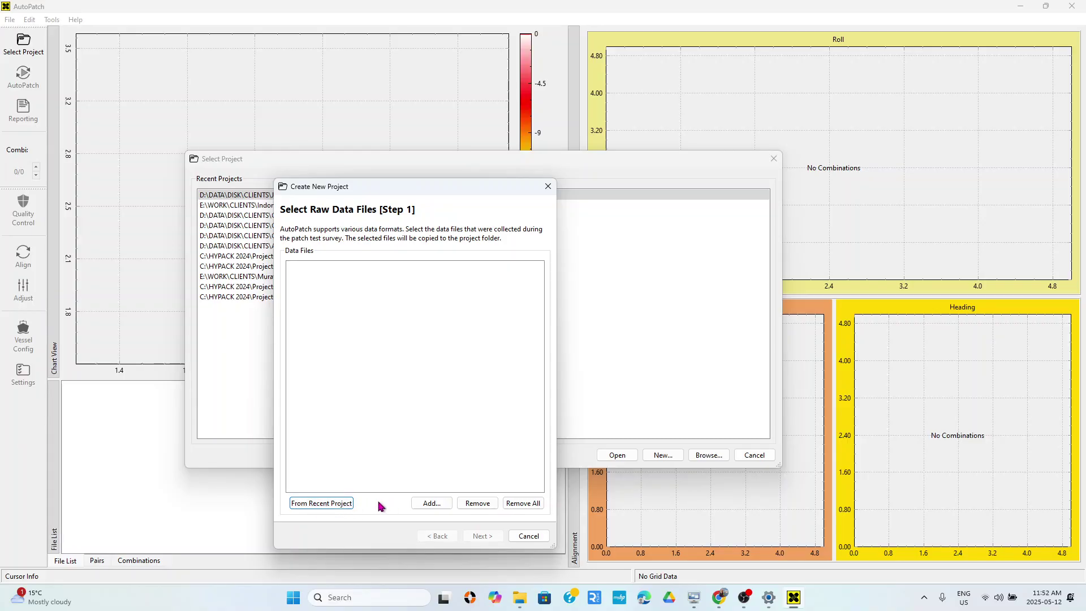
- Filter the file picker to Hypack Raw Files (HSX) and browse toward the Patch data folder
left_click(442, 503)
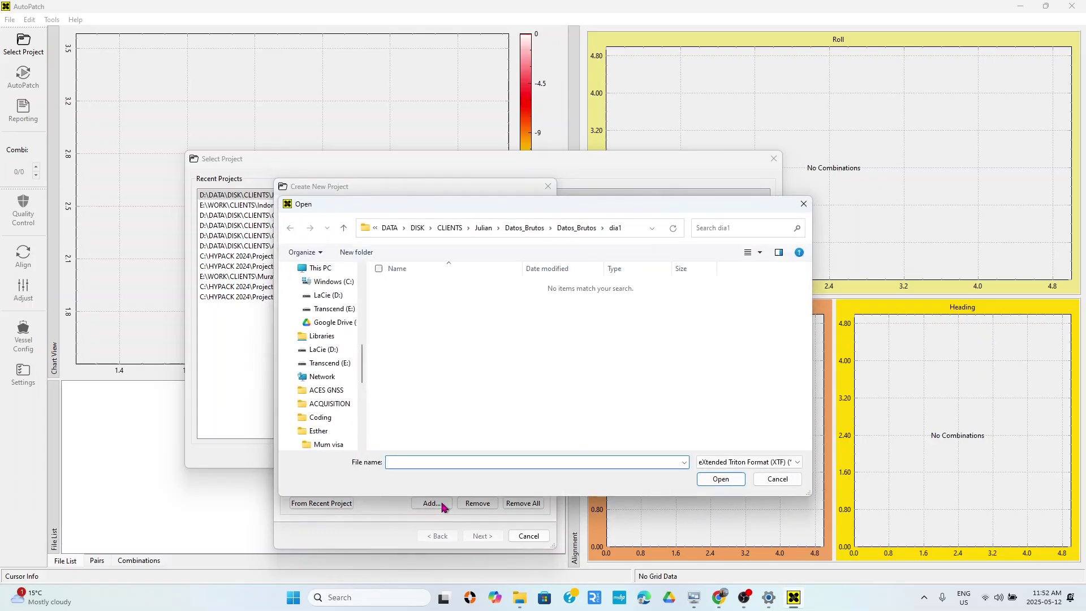
left_click(721, 463)
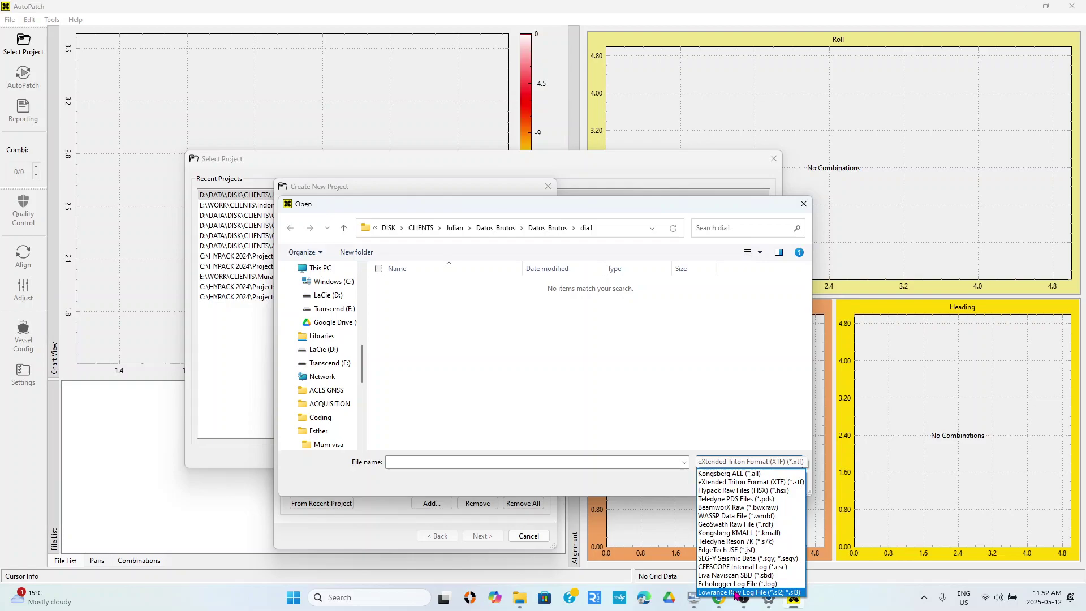
left_click(752, 491)
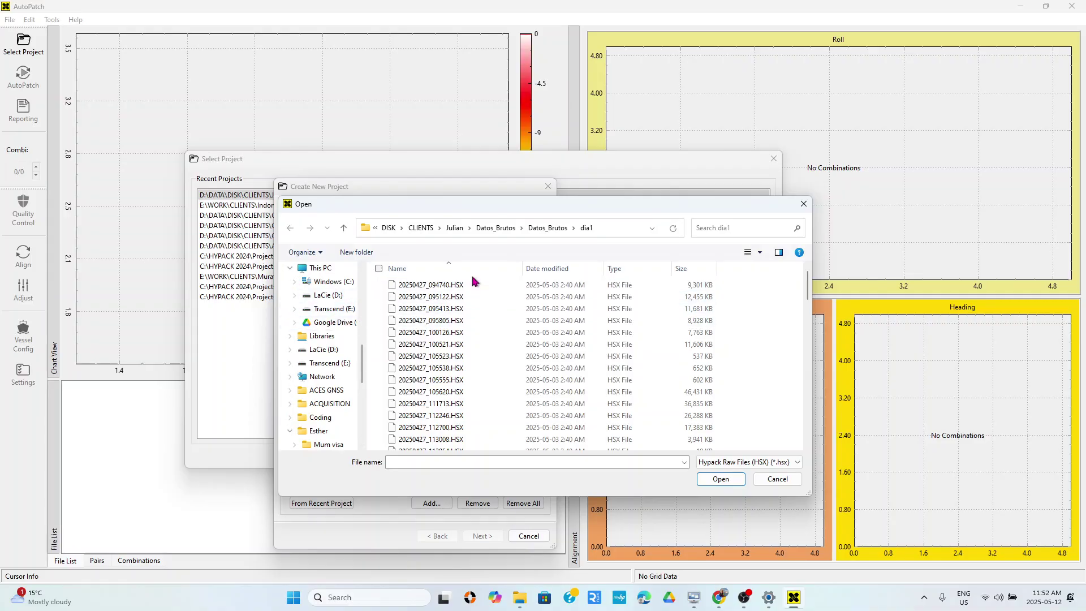
left_click(390, 229)
left_click(393, 232)
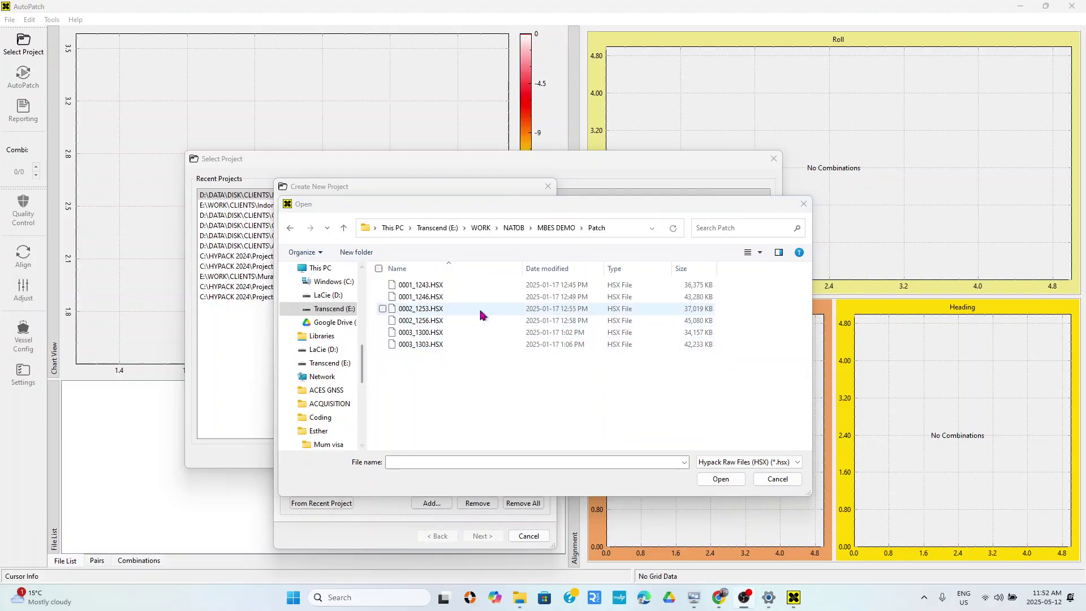
- Select the six HSX files, 0001_1243 through 0003_1303, and add them to the project
left_click(418, 345)
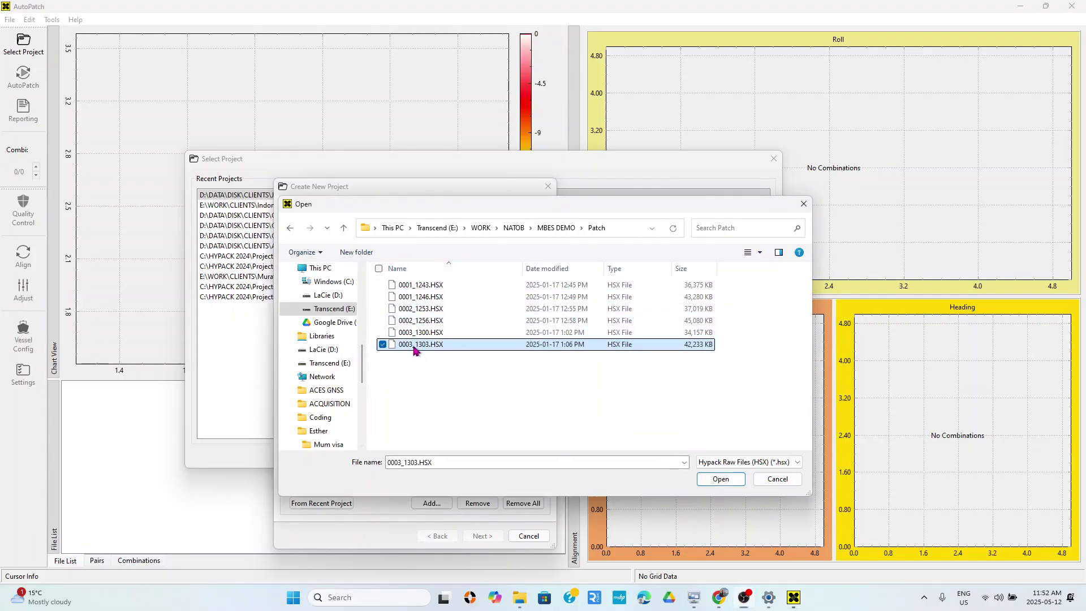
left_click(419, 333)
left_click(417, 321)
left_click(417, 309)
left_click(418, 297)
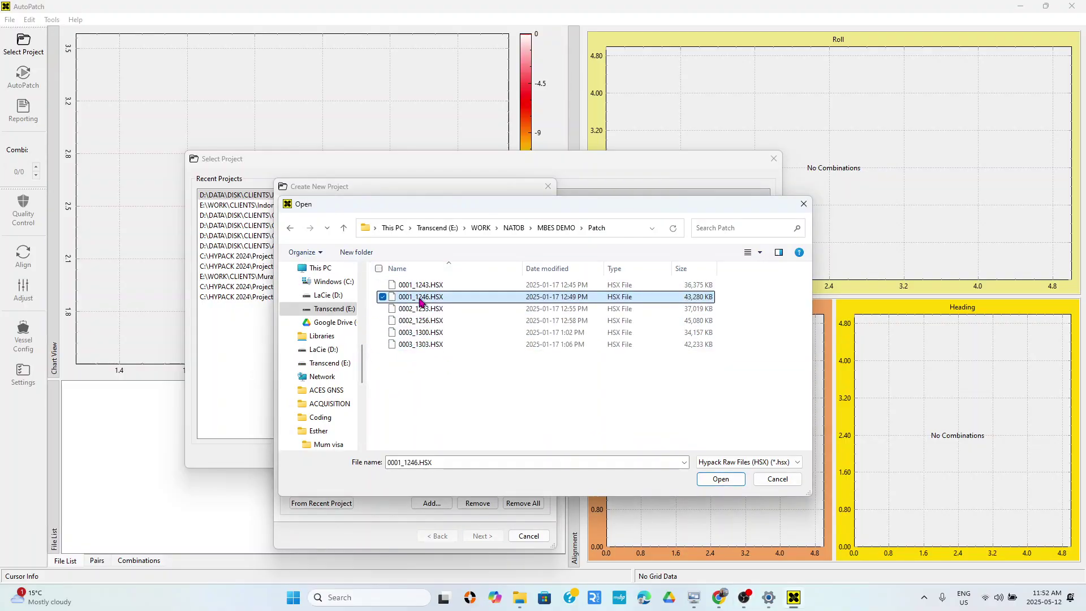
left_click(419, 285)
left_click_drag(421, 390, 428, 285)
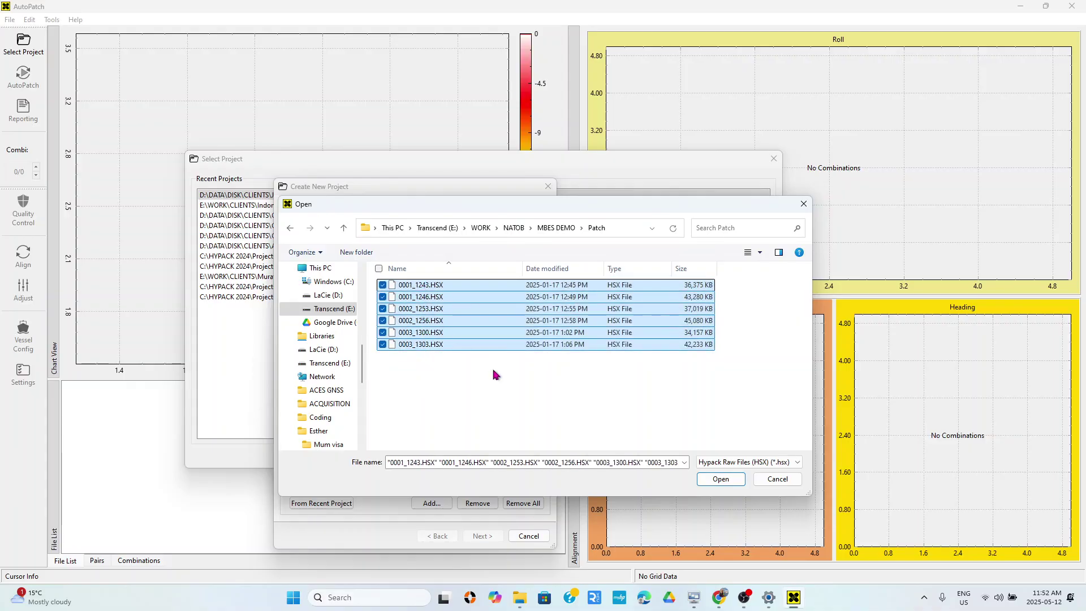
left_click(723, 479)
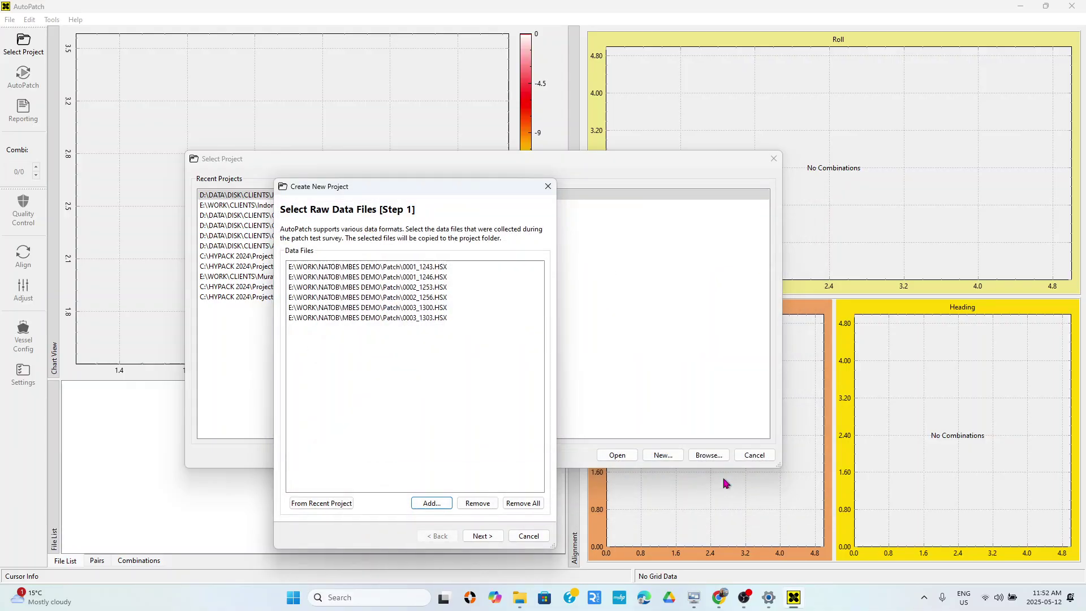
- Advance to Step 2, keeping sound velocity from the internal SVP records
left_click(496, 539)
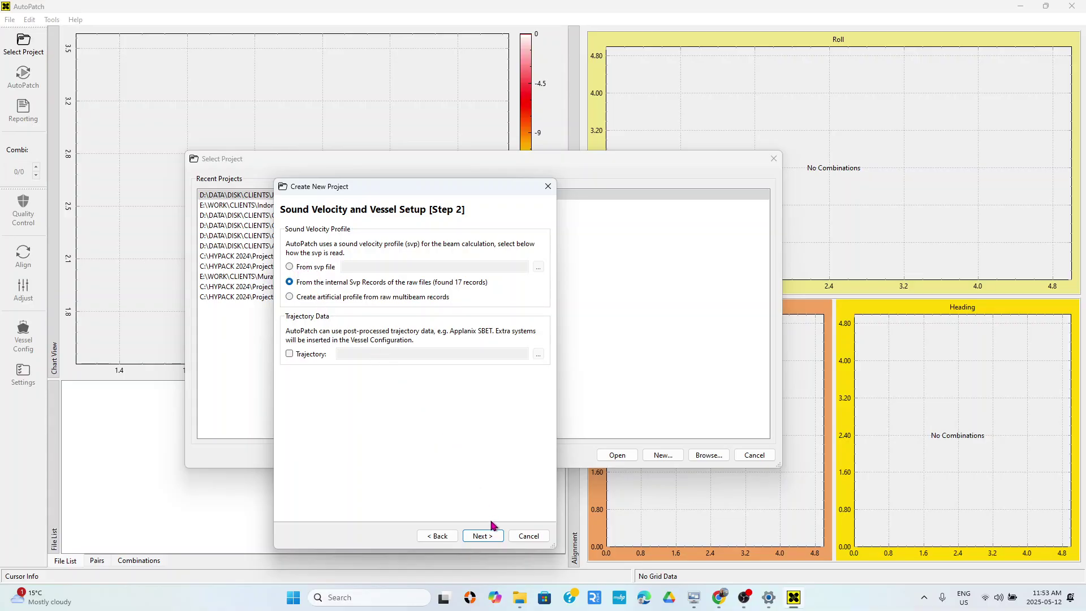
- At Step 3, save the project file under the name Demo in the Patch folder
left_click(488, 539)
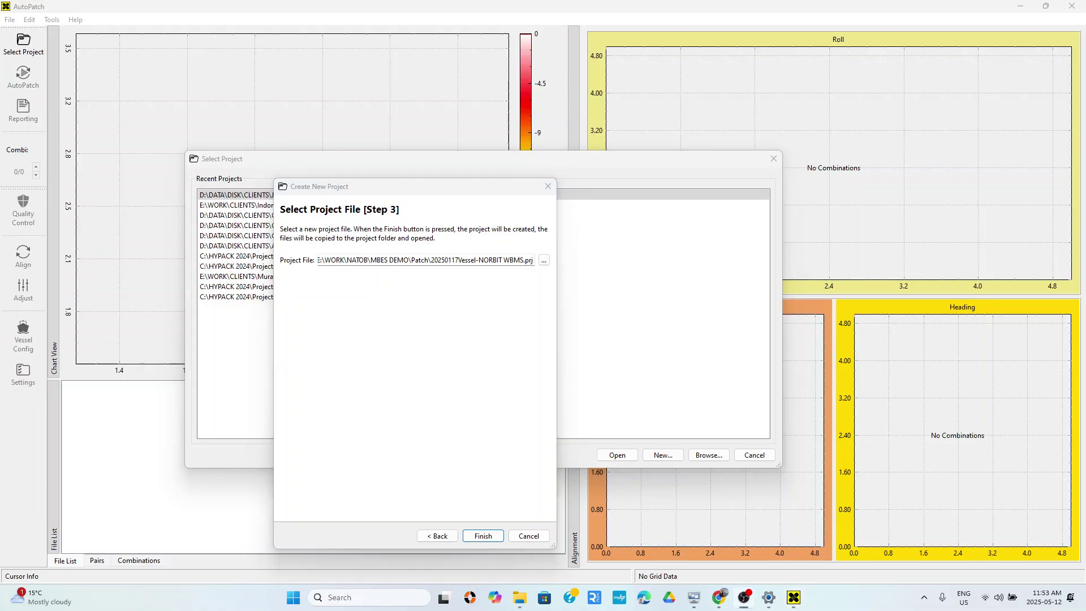
left_click(544, 261)
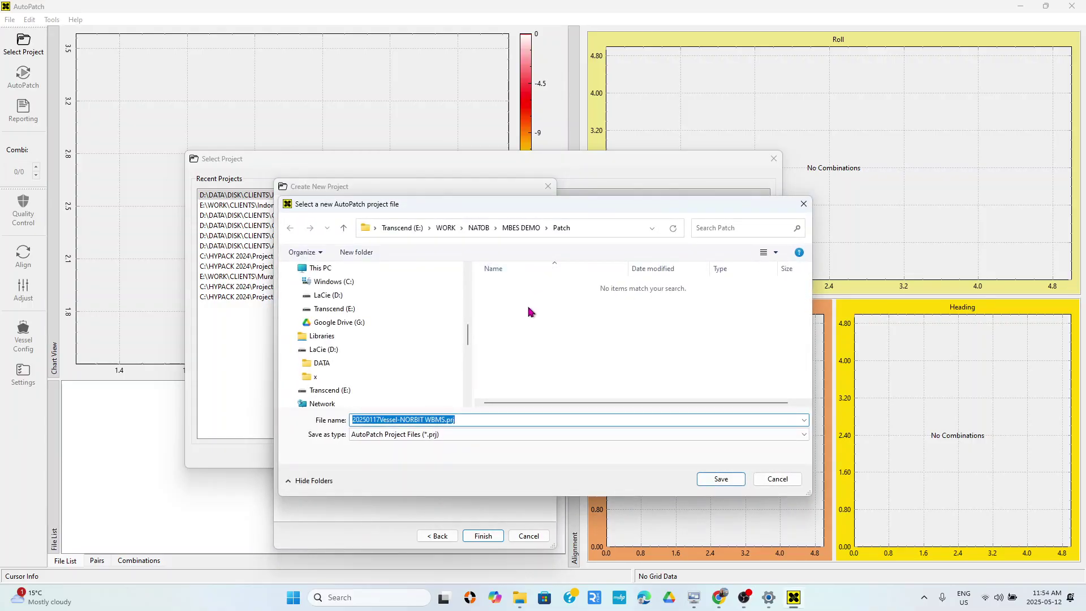
type("De")
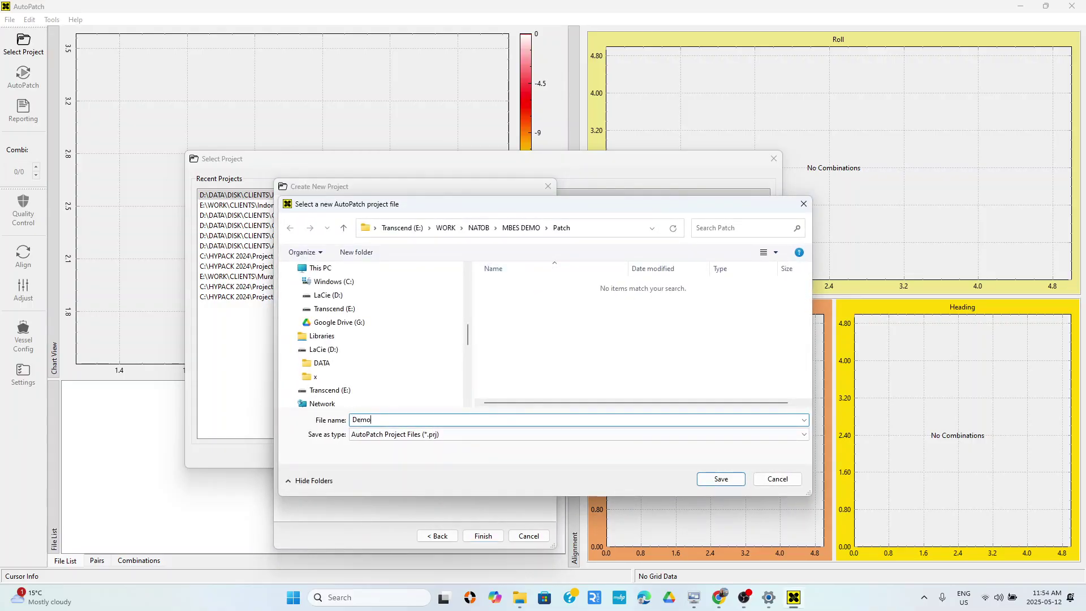
type("mo")
left_click(719, 482)
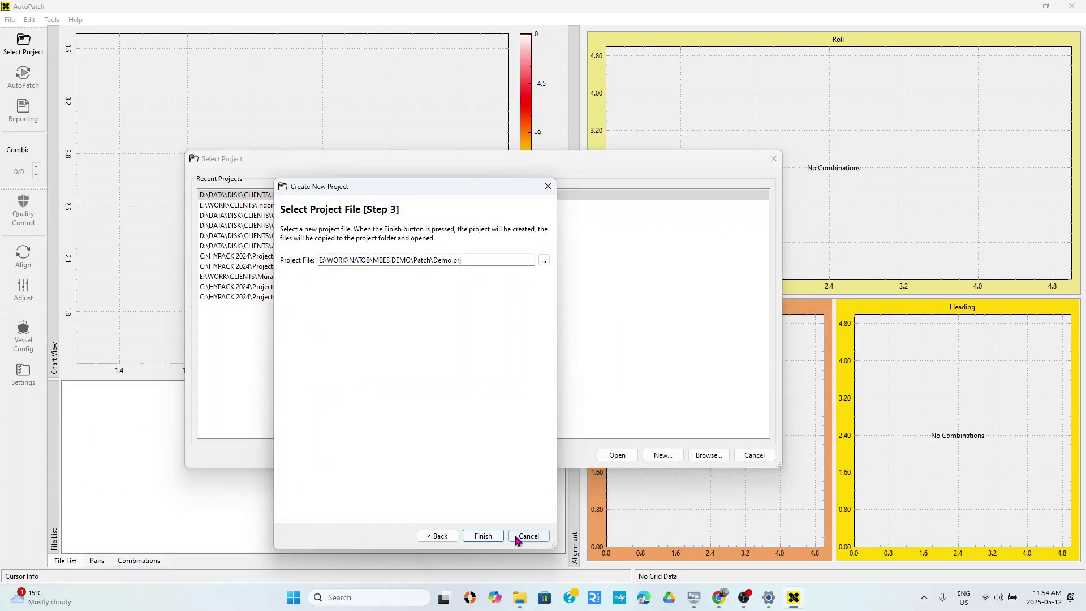
- Finish the wizard to load the six survey lines, then zoom into the Heading plot
left_click(483, 536)
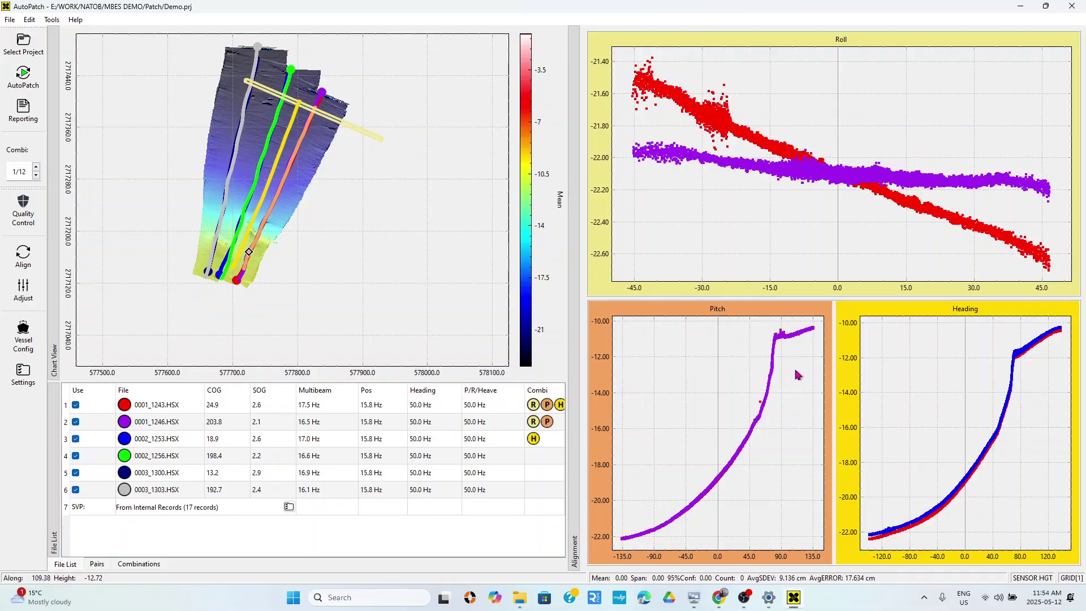
scroll(917, 527, "up", 1)
scroll(917, 527, "up", 2)
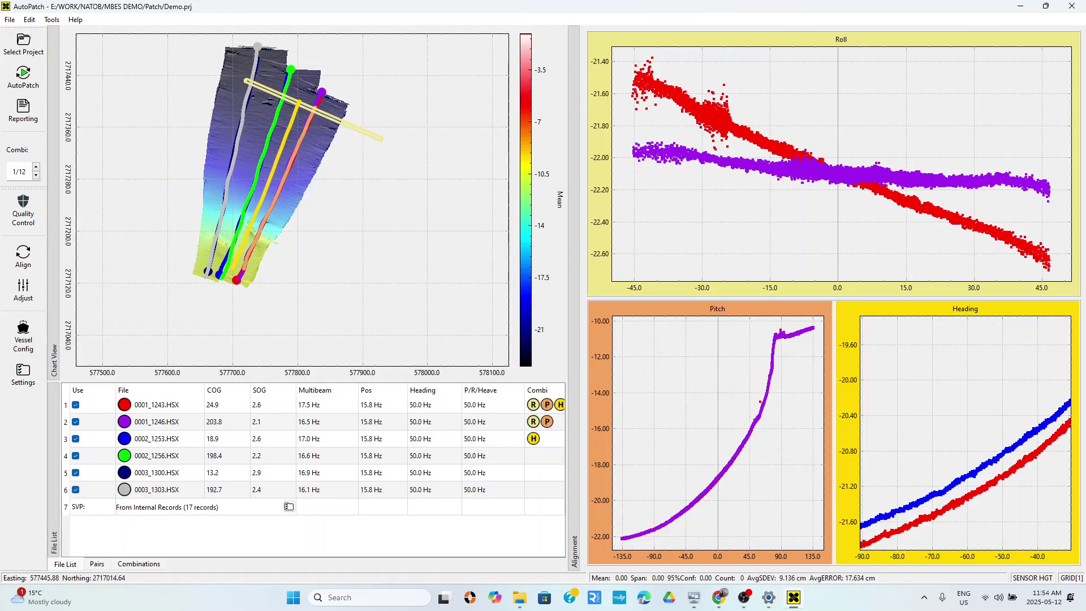
- Close AutoPatch with Alt+F4 and launch AutoClean from the Beamworx folder
key("alt+F4")
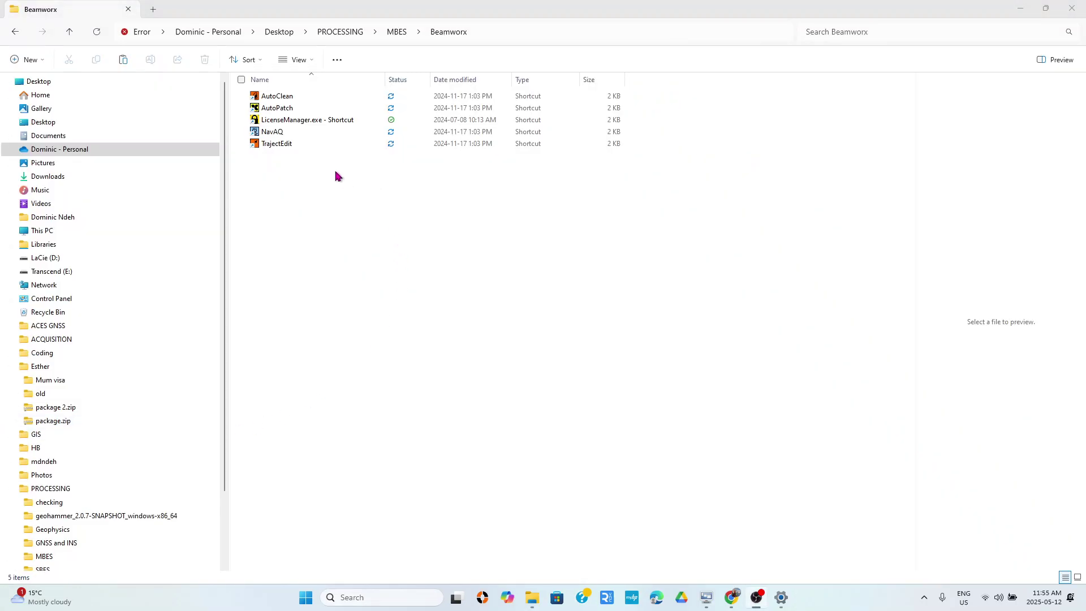
left_click(277, 101)
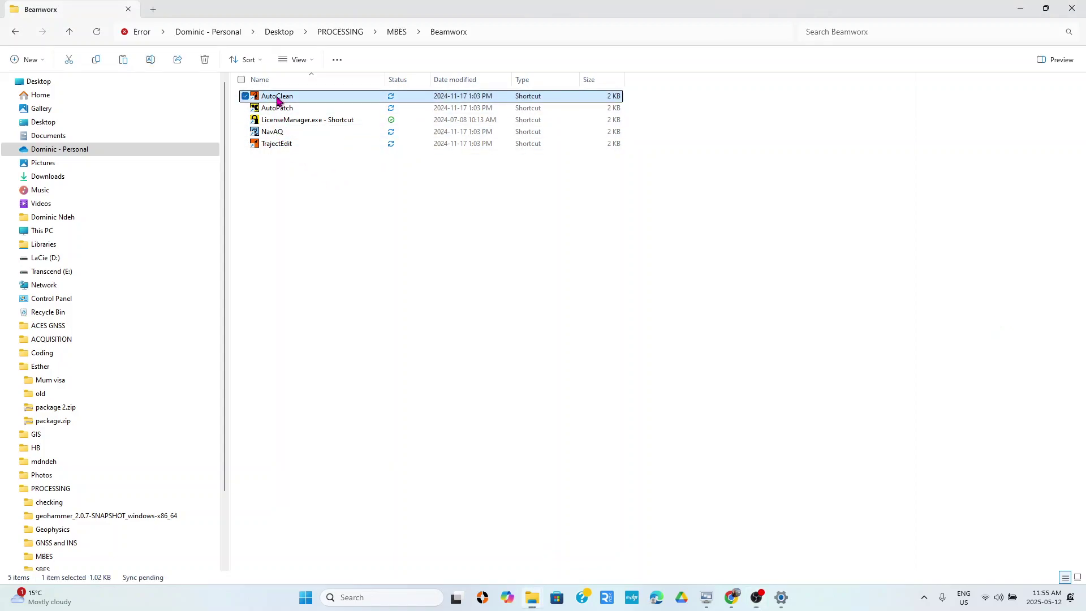
double_click(277, 100)
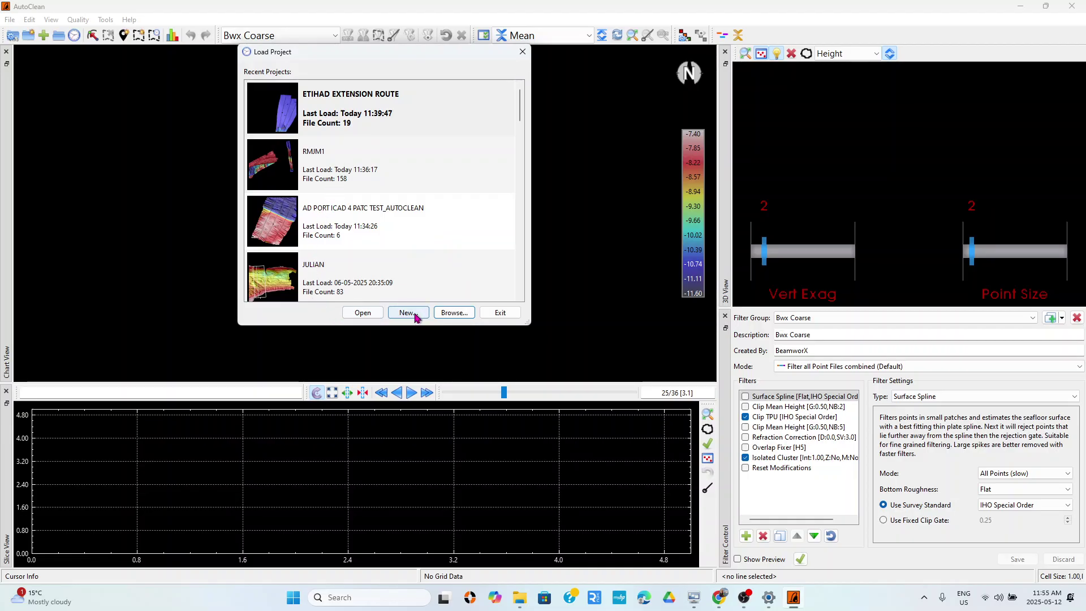
- Create new project 'Demo' with grid cell size 1.00 and CRS Type Not Used, then continue
left_click(408, 313)
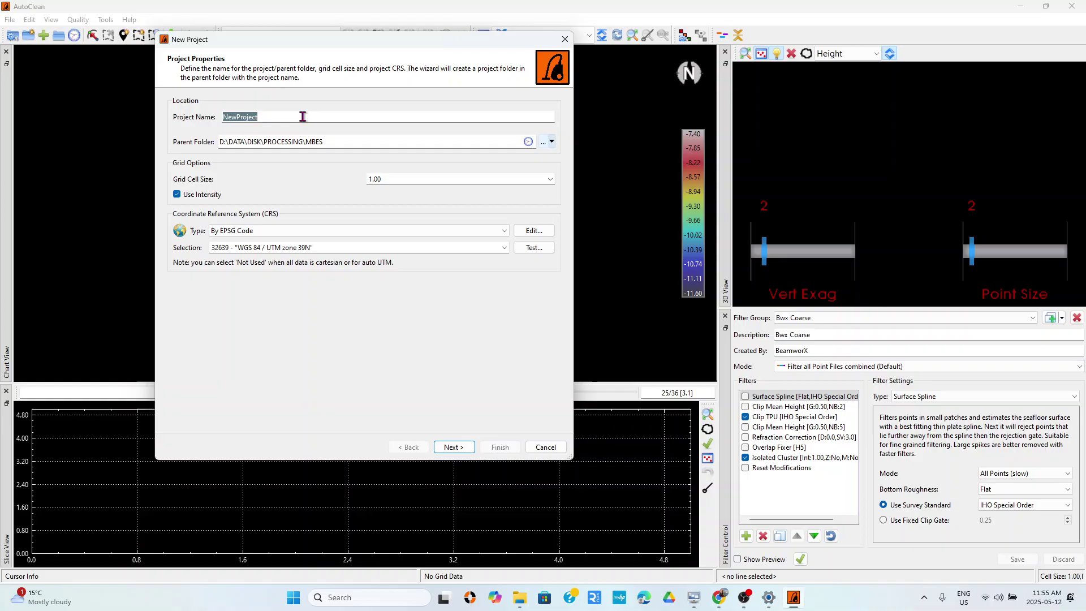
type("Demo")
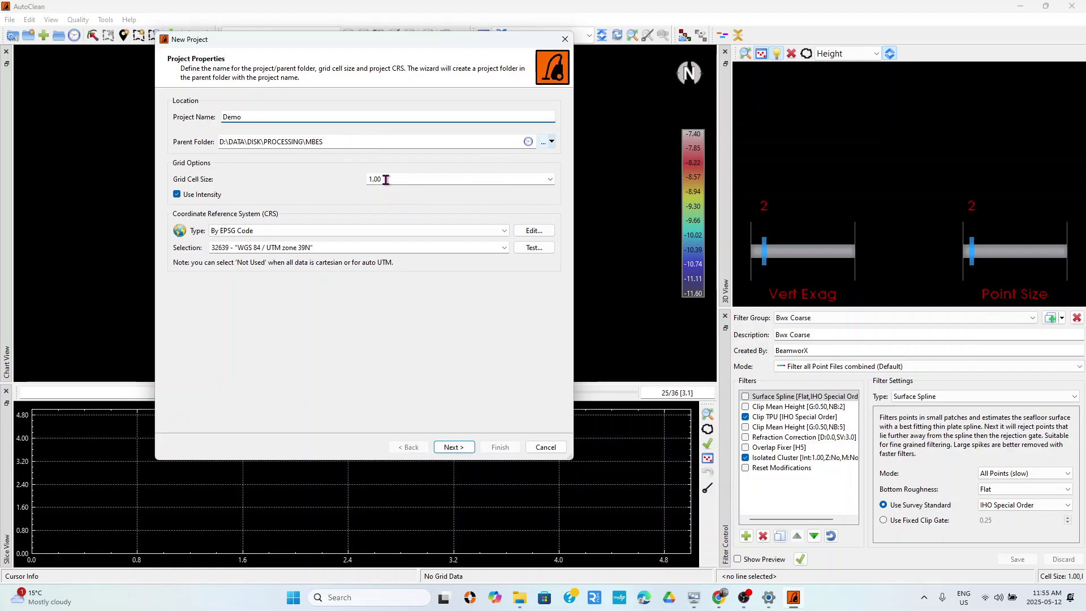
left_click_drag(386, 179, 371, 179)
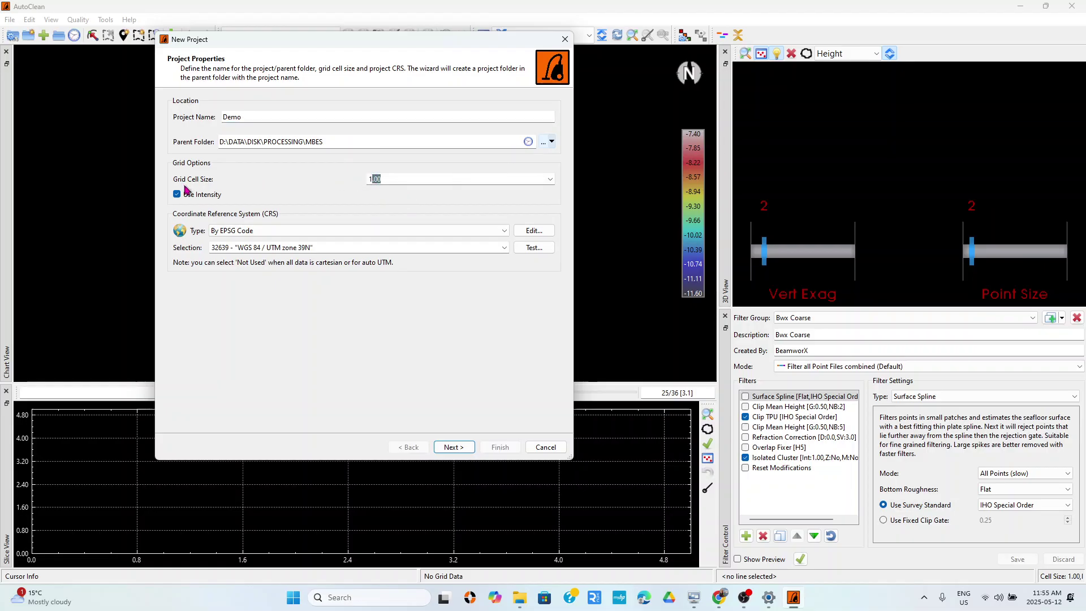
left_click(387, 178)
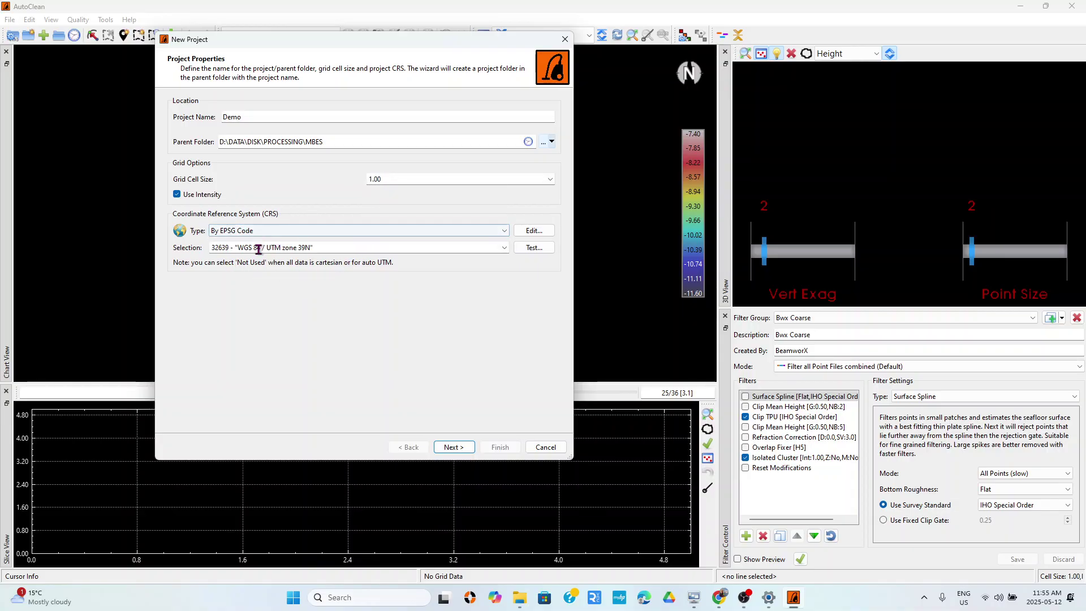
left_click(505, 248)
left_click(505, 232)
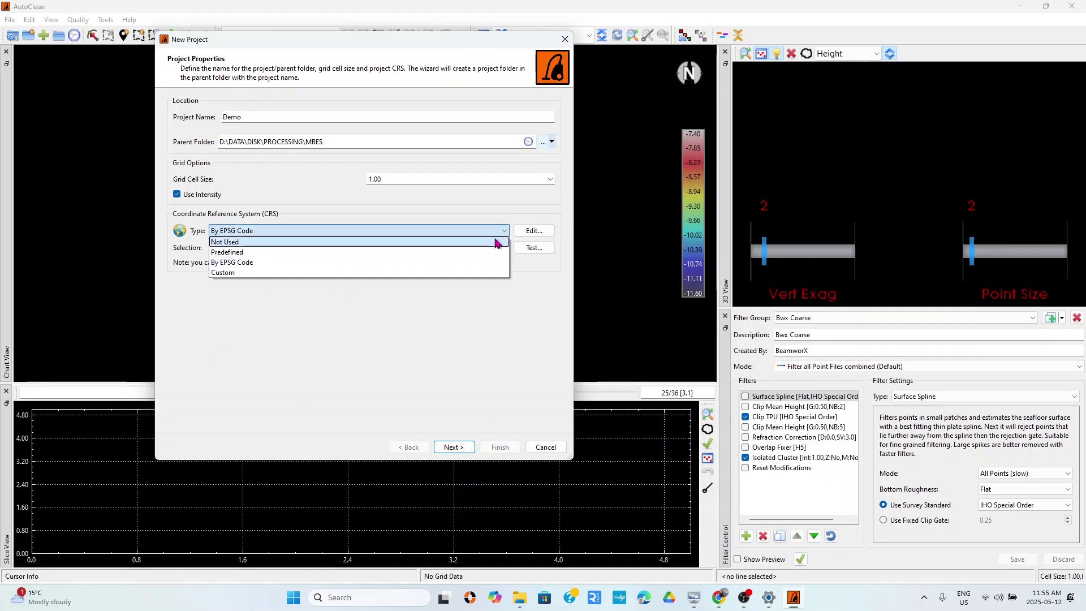
left_click(497, 240)
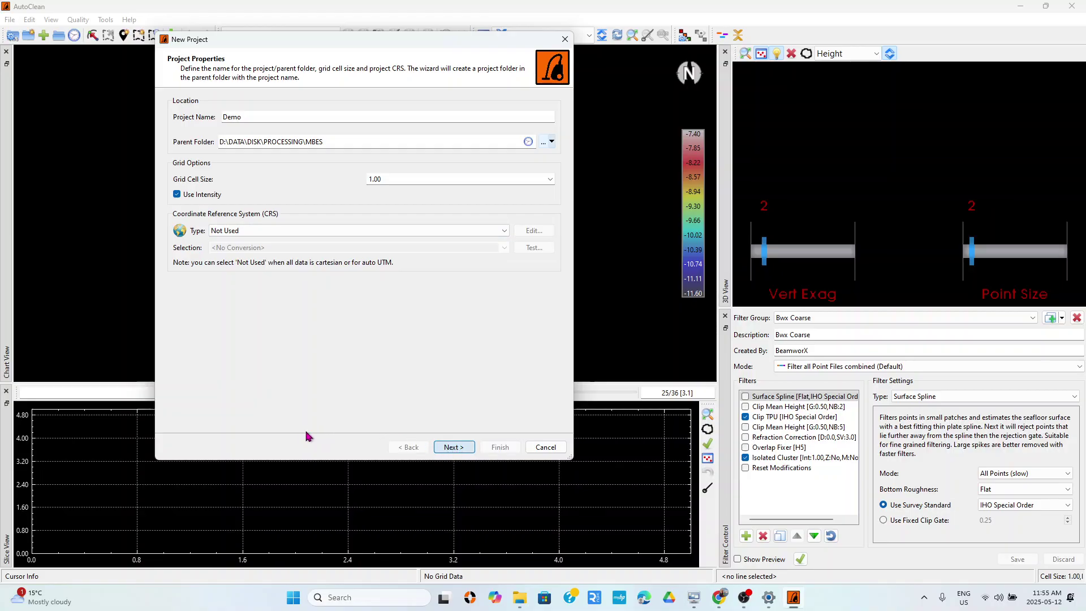
key("Return")
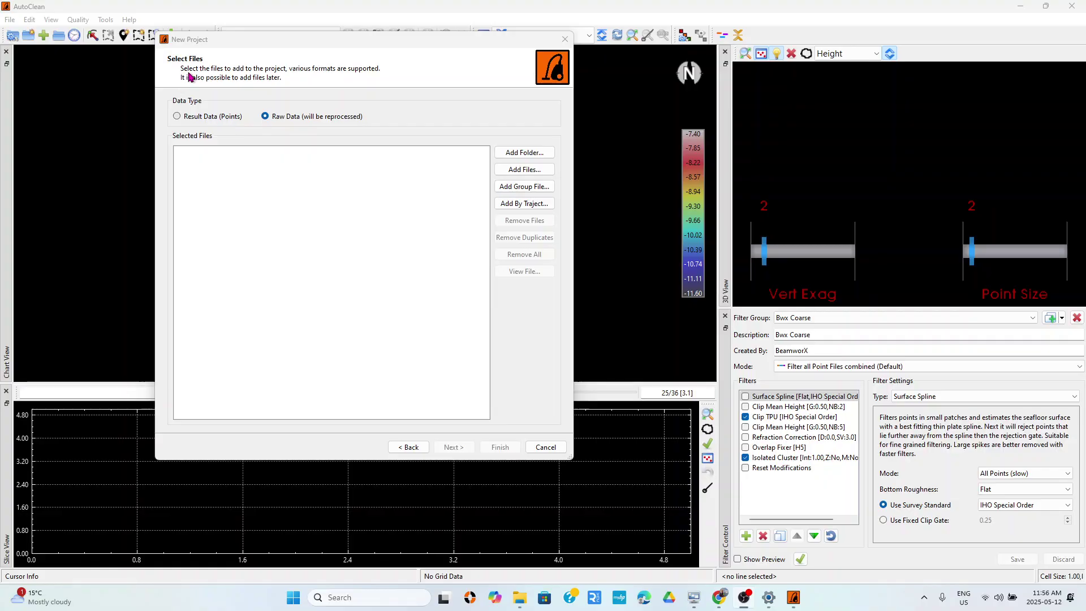
left_click(203, 118)
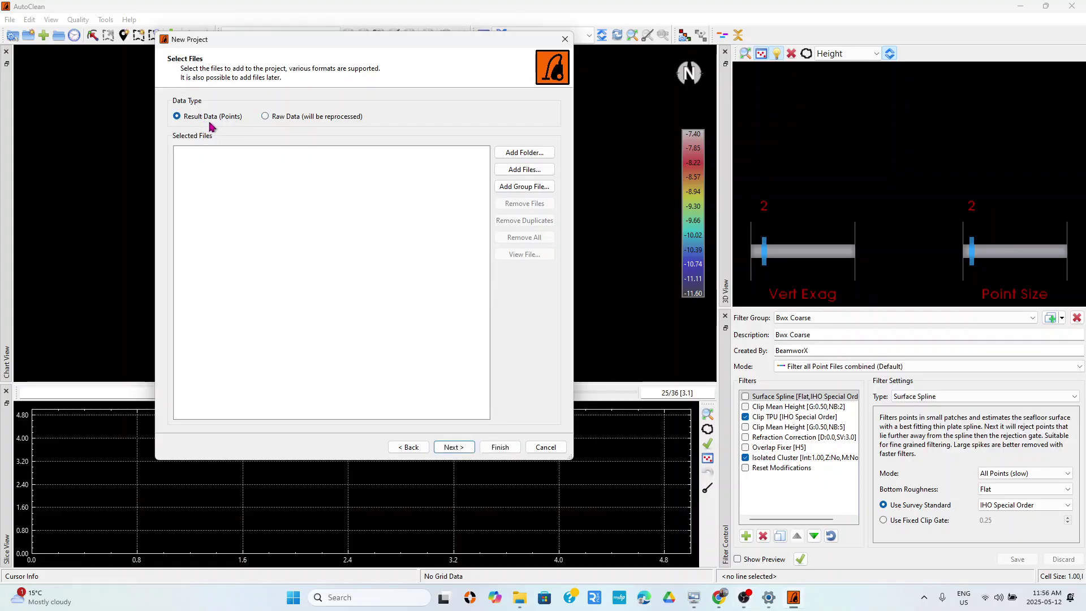
left_click(523, 171)
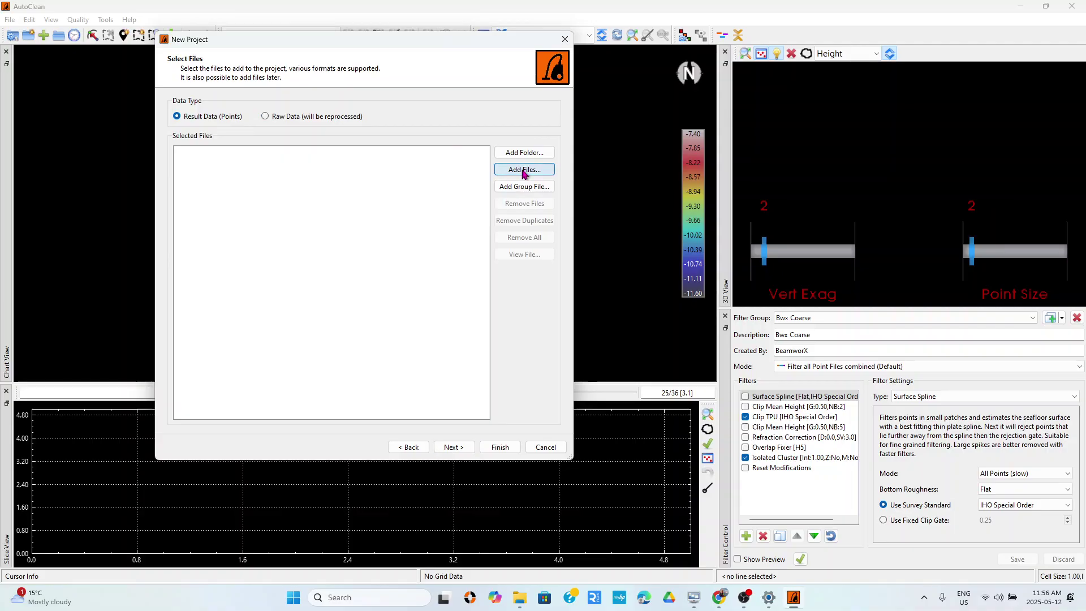
left_click(613, 342)
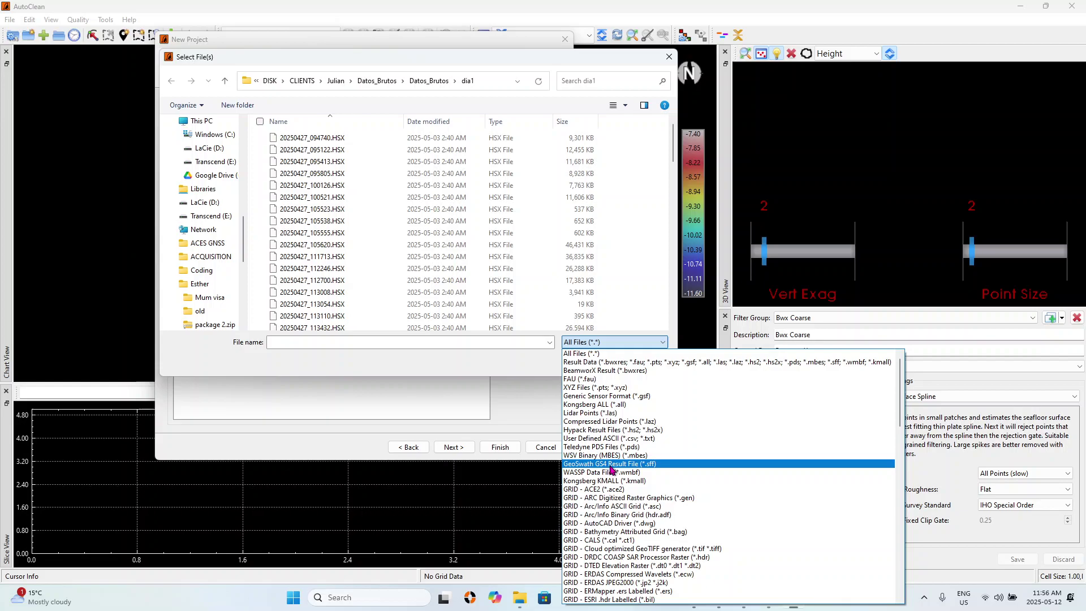
left_click(524, 369)
left_click(670, 57)
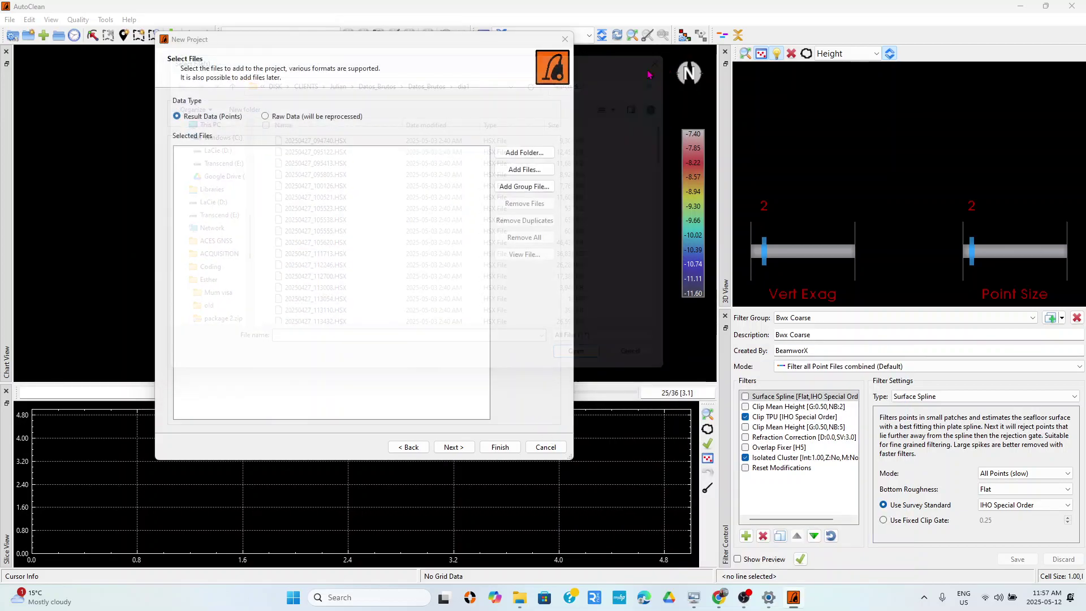
left_click(266, 117)
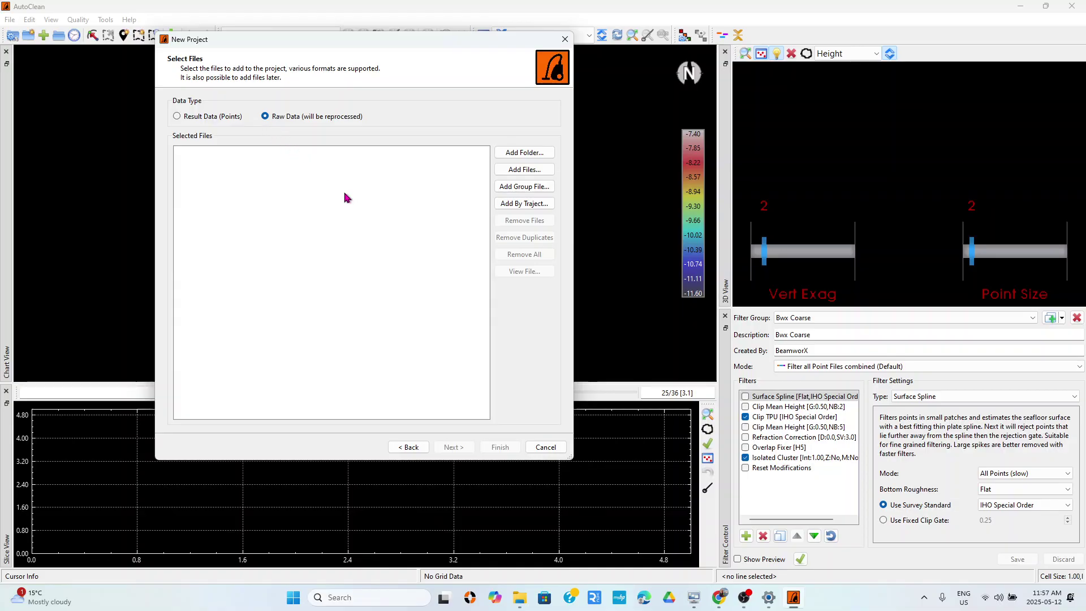
- Filter Add Files to Hypack Raw Files (HSX) and browse to E:\WORK\NATOB\MBES DEMO\Patch
left_click(531, 172)
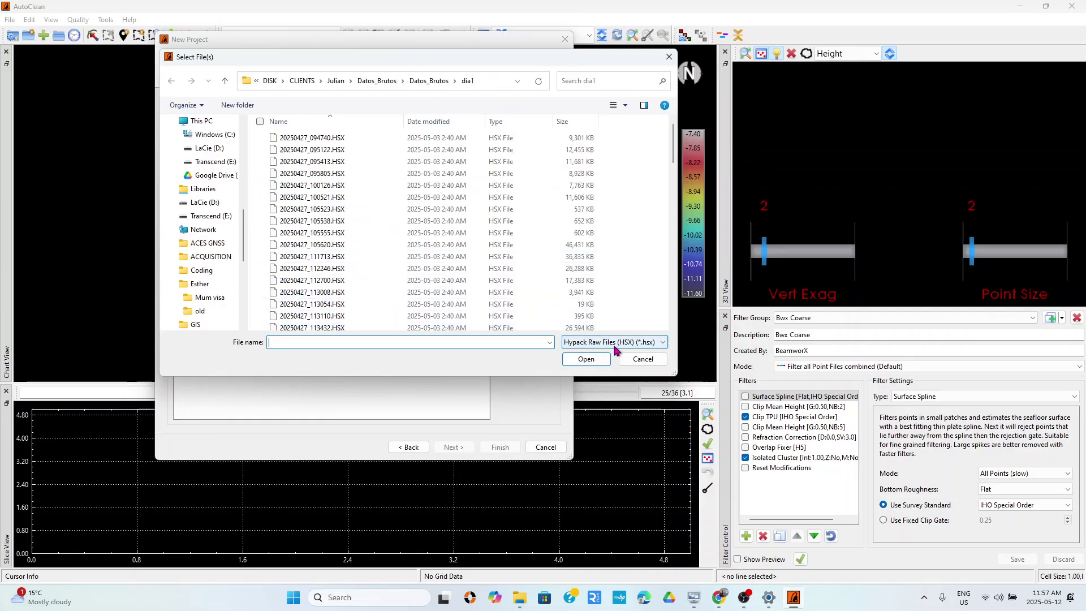
left_click(615, 345)
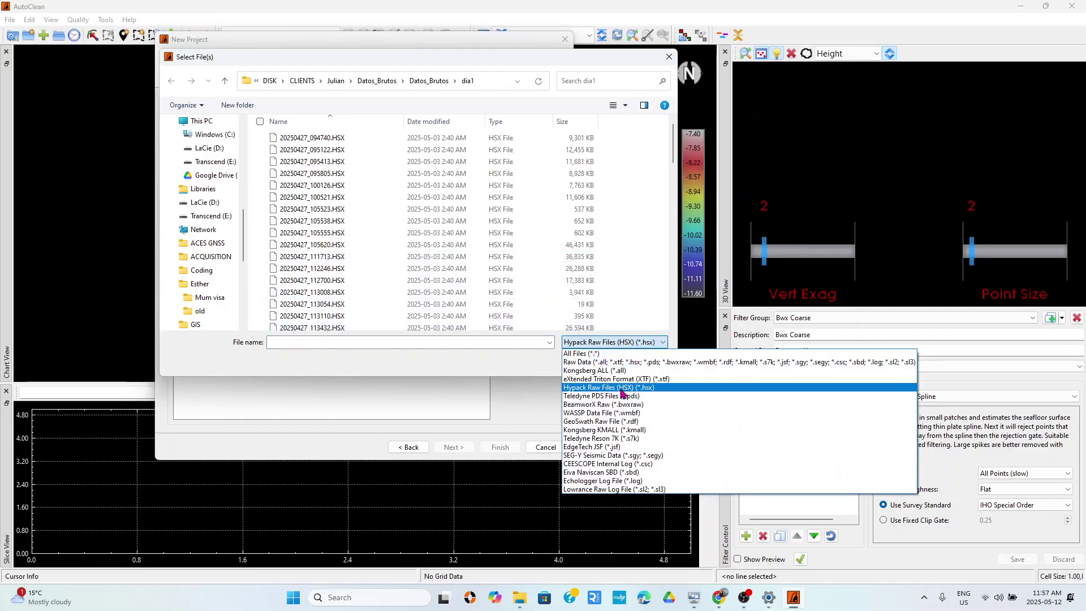
left_click(622, 388)
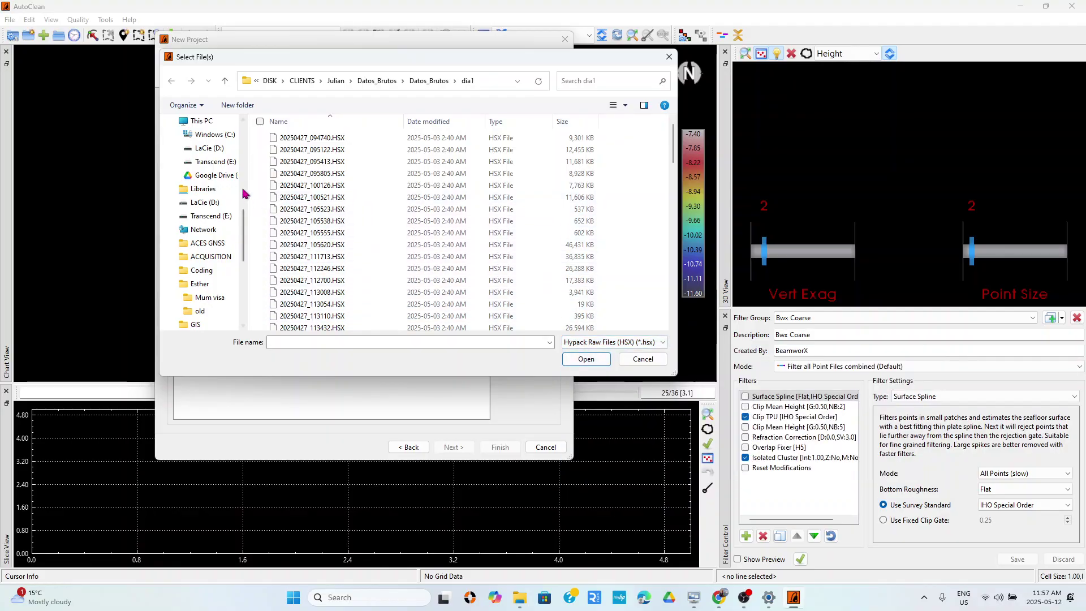
left_click(218, 163)
double_click(290, 162)
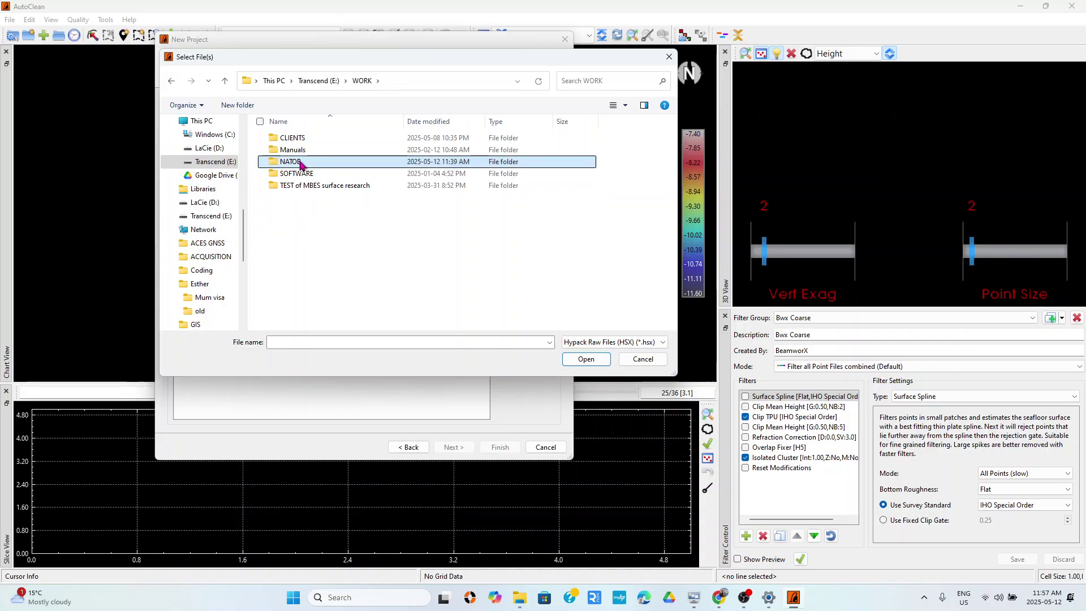
double_click(301, 164)
double_click(303, 140)
left_click(306, 141)
double_click(306, 142)
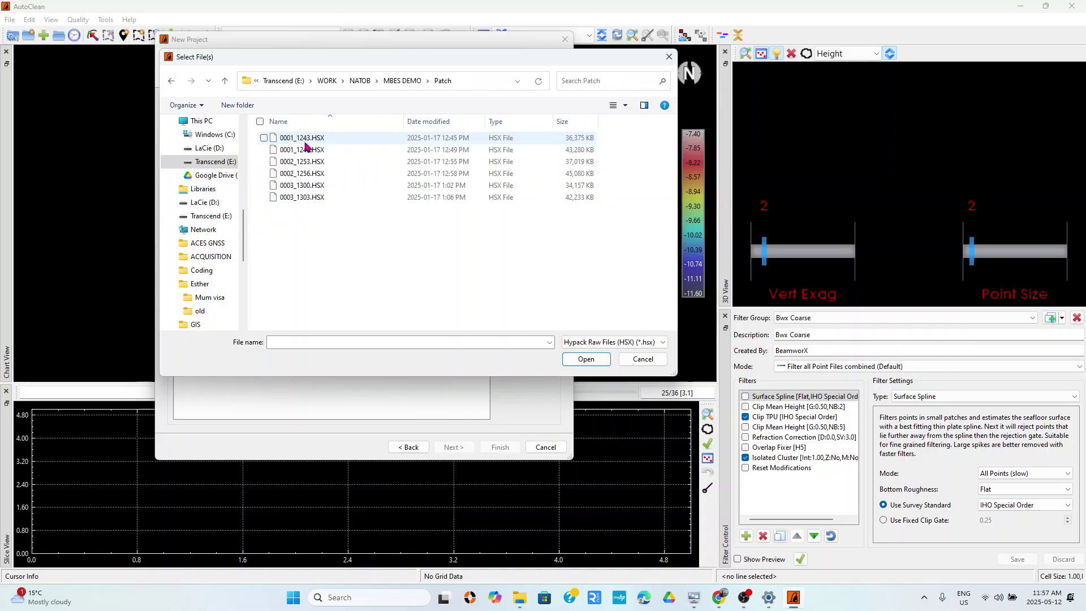
- Select all six HSX files and add them as raw data
left_click(304, 139)
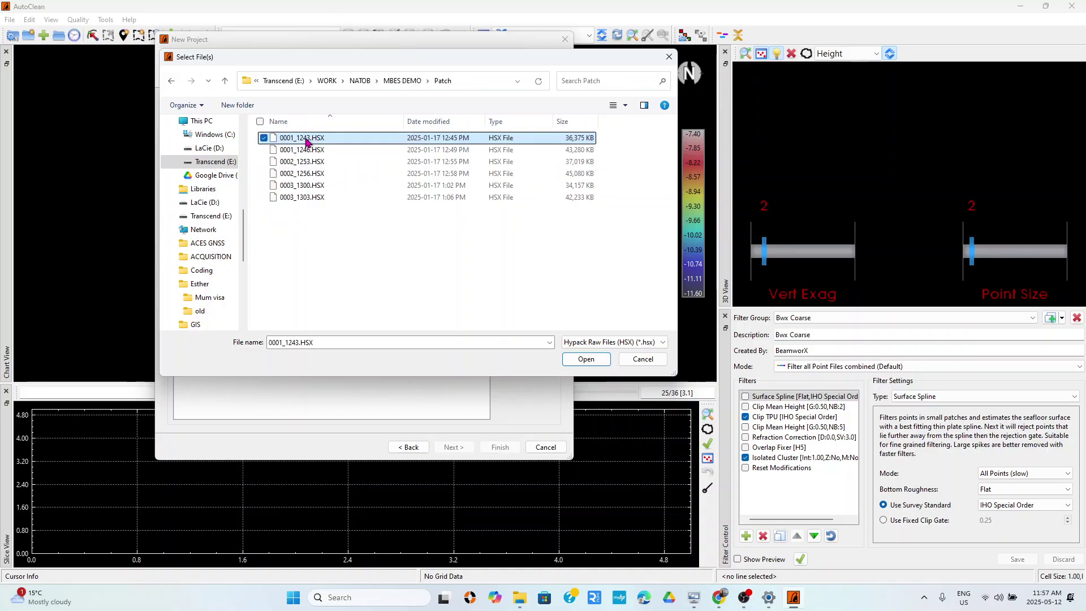
left_click(300, 197, "shift")
left_click(577, 361)
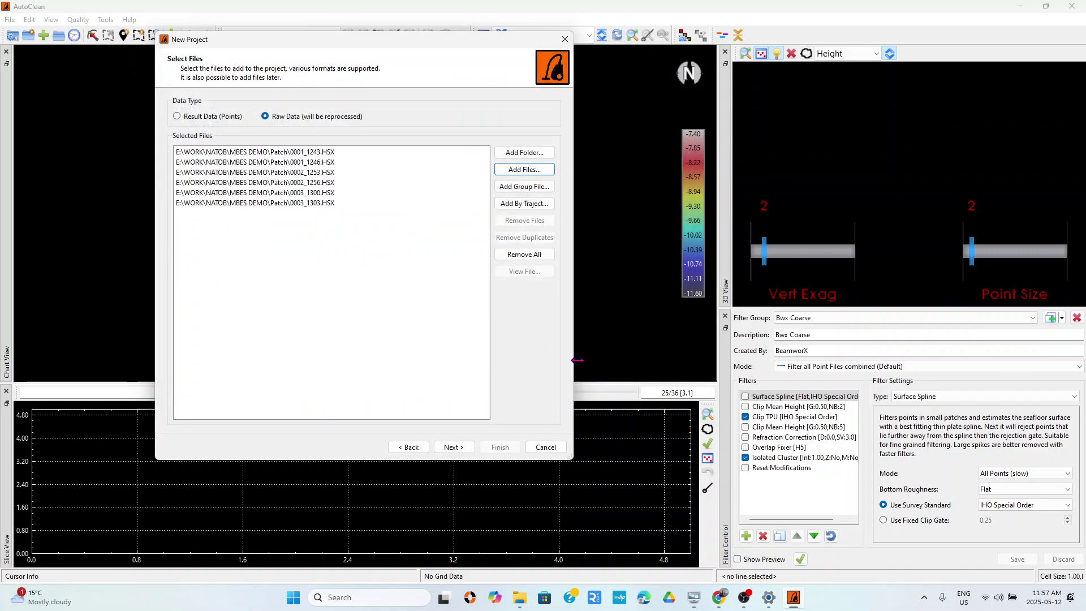
- On Processing Settings, create a survey configuration from the first file and save it as Vessel_20250117.xml
left_click(453, 447)
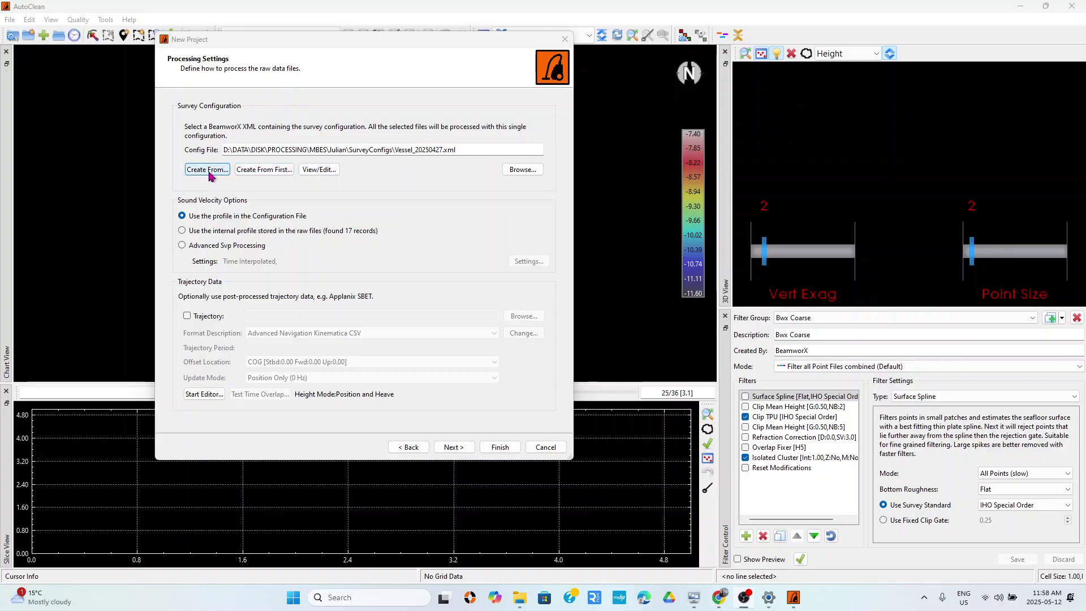
left_click(261, 170)
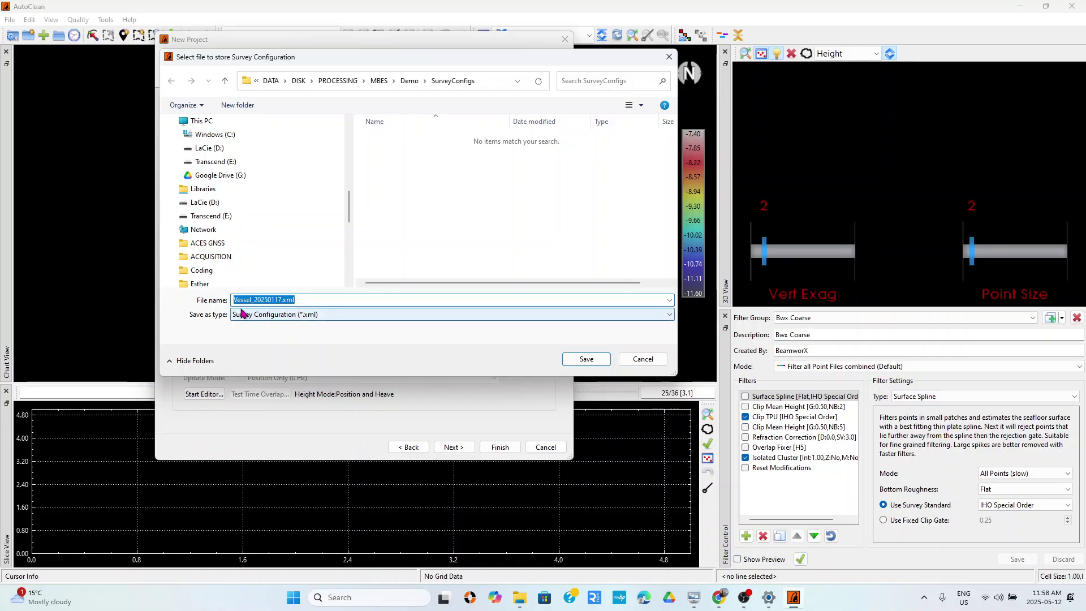
left_click(581, 361)
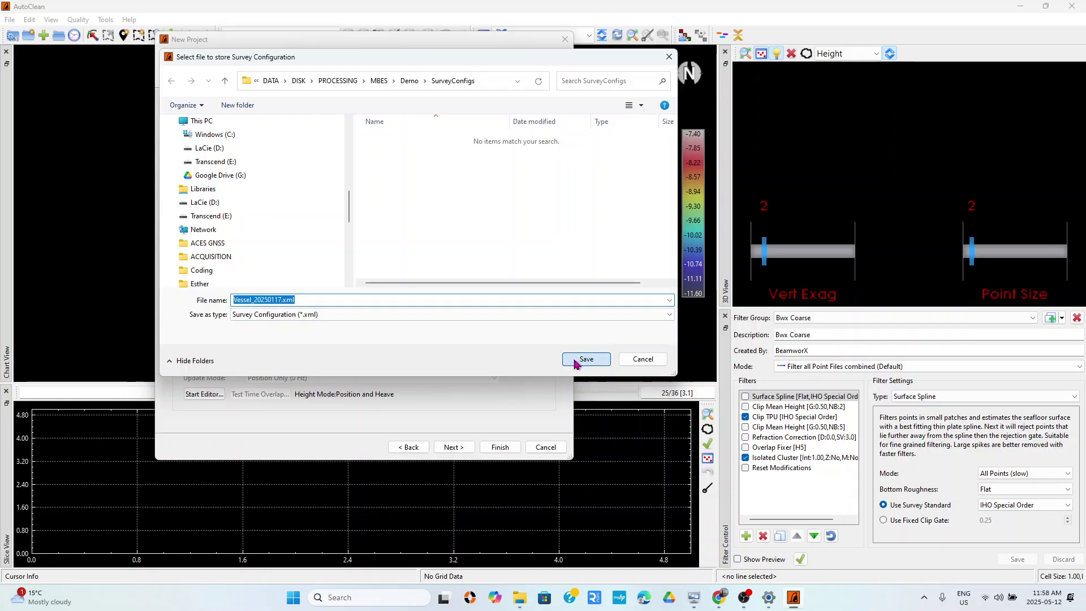
key("Return")
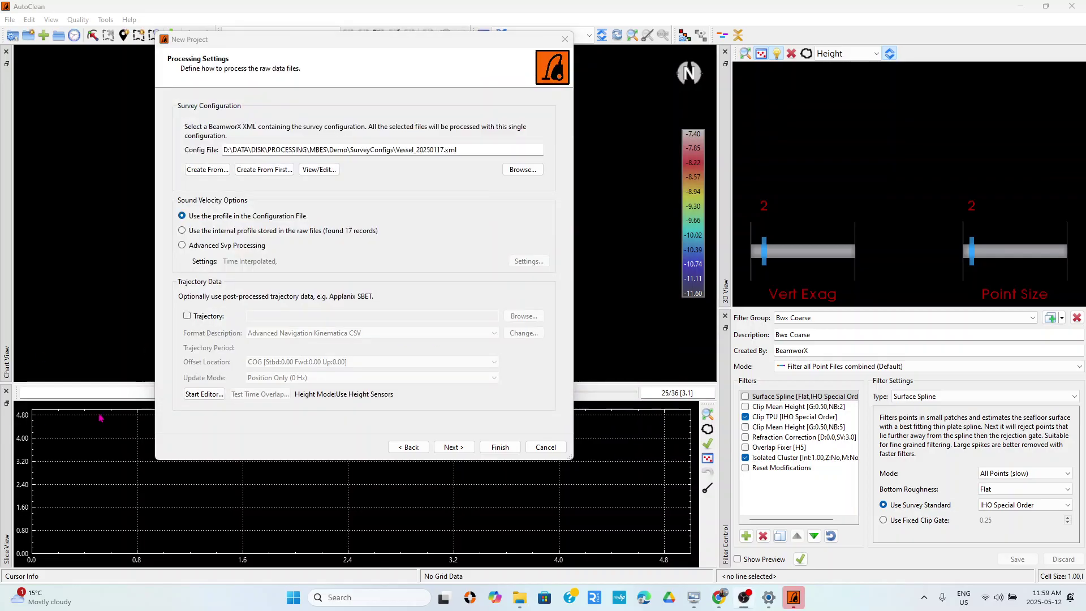
- Open the Vessel_20250117.xml survey configuration, showing geodetic datum EPSG 32639 – WGS 84 / UTM zone 39N
left_click(320, 170)
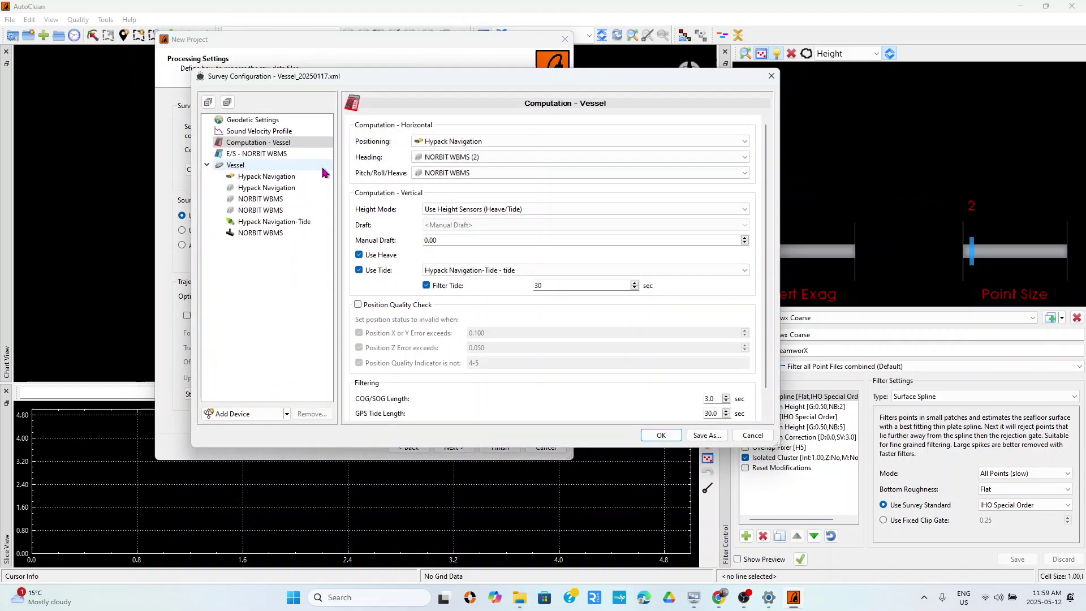
left_click_drag(359, 81, 362, 44)
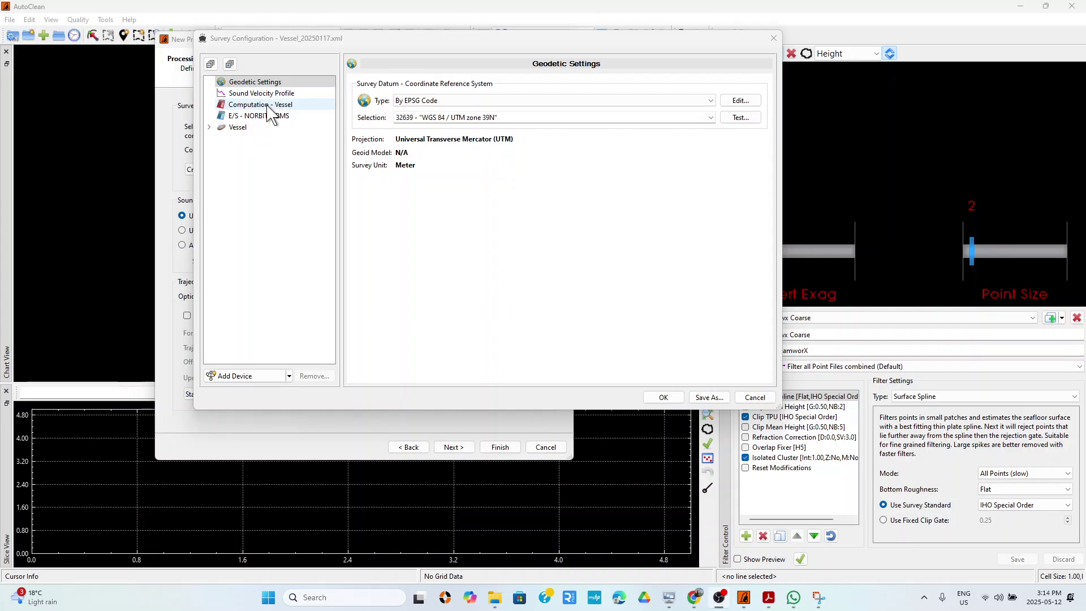
- Review the vessel computation, NORBIT WBMS echosounder and vehicle settings, and expand the device list
left_click(269, 106)
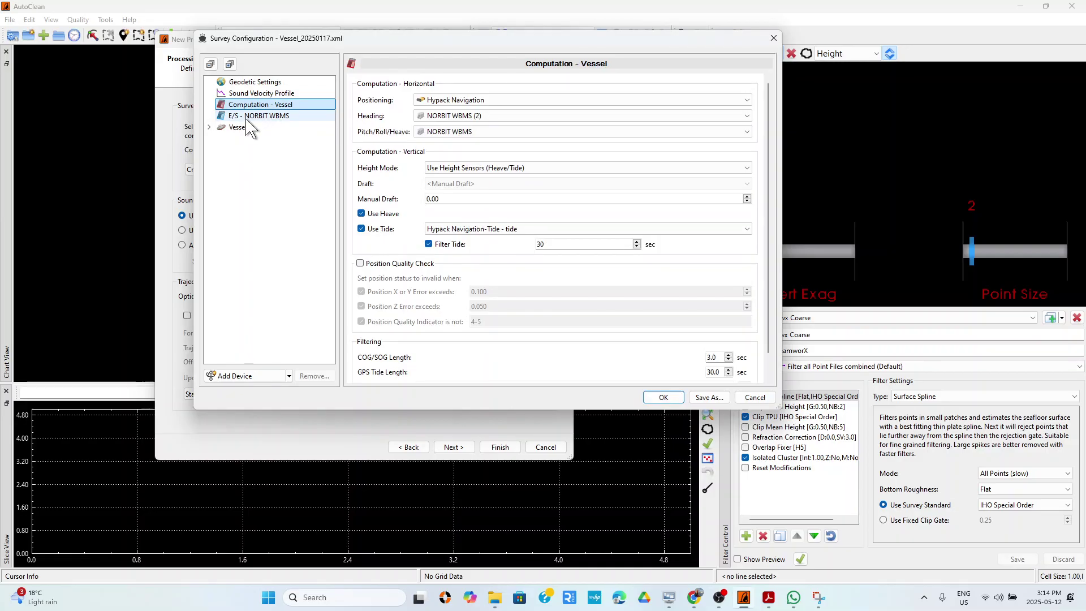
left_click(253, 116)
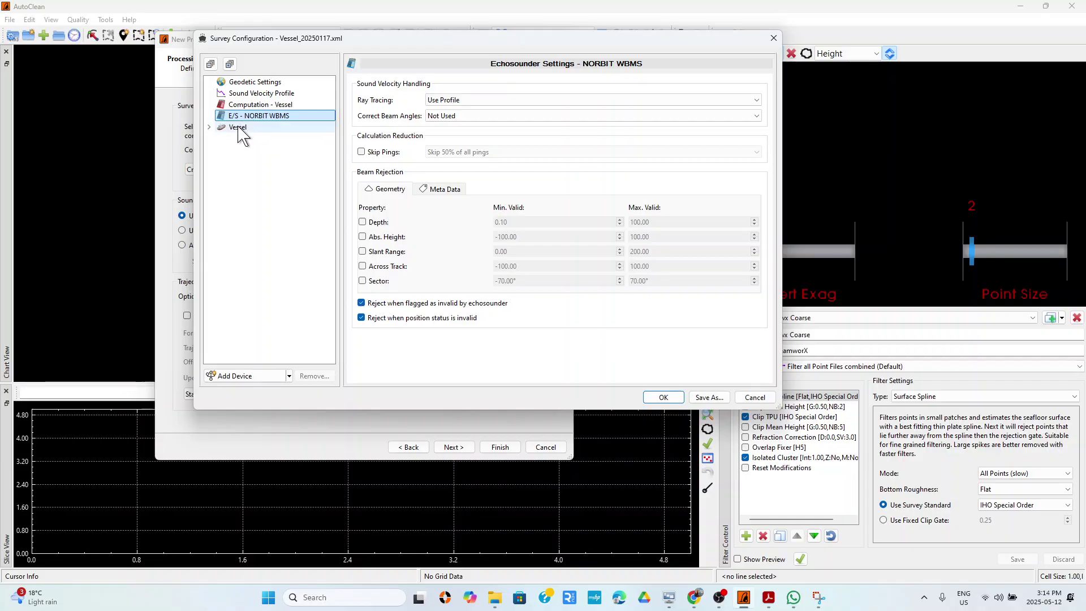
left_click(239, 128)
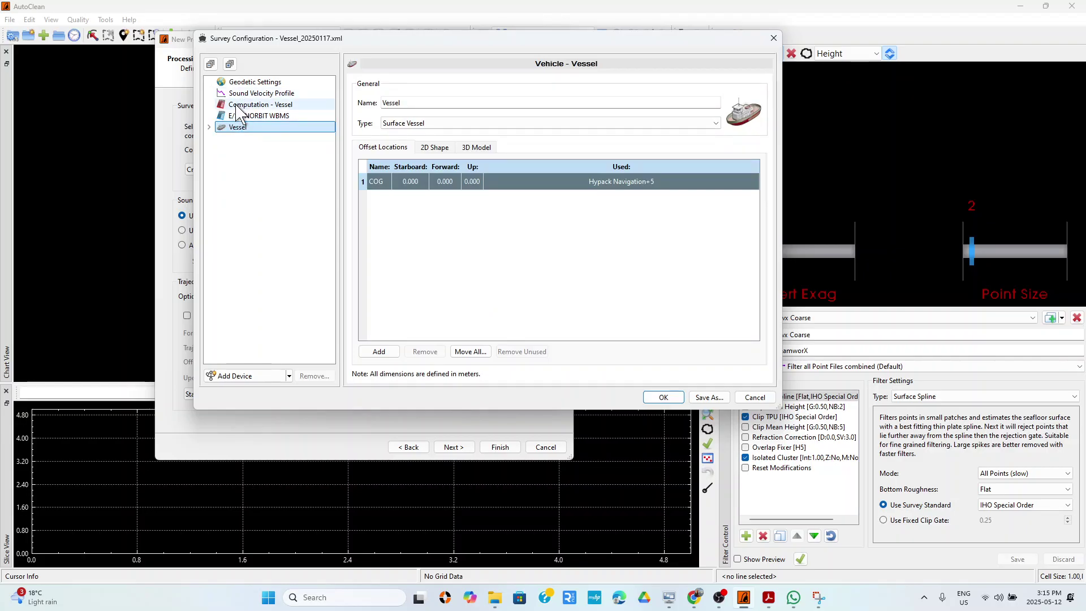
left_click(209, 127)
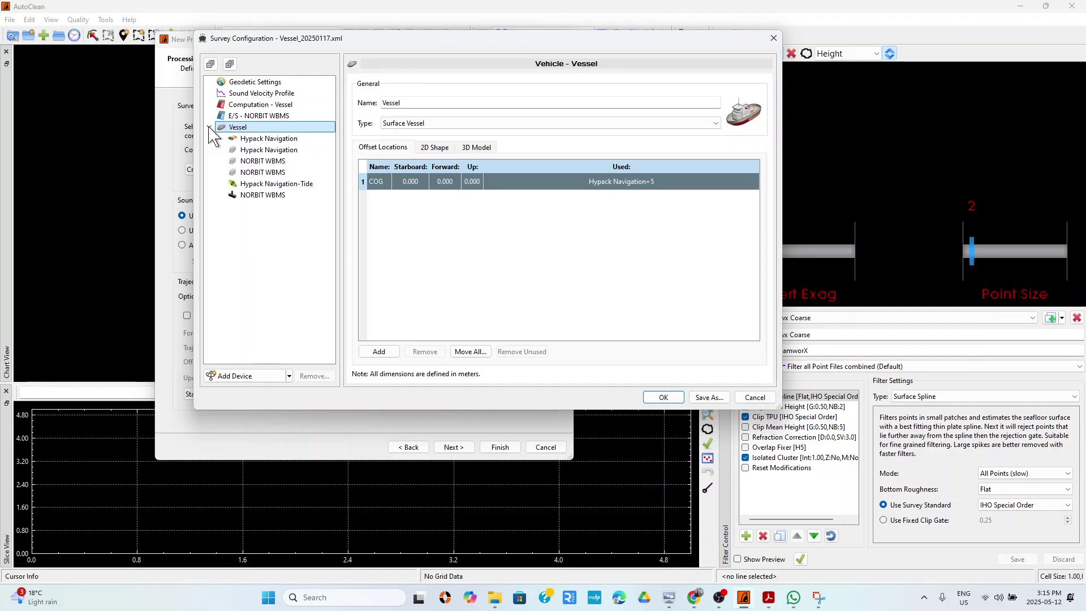
- Inspect the Hypack Navigation positioning and motion sensor settings
left_click(255, 141)
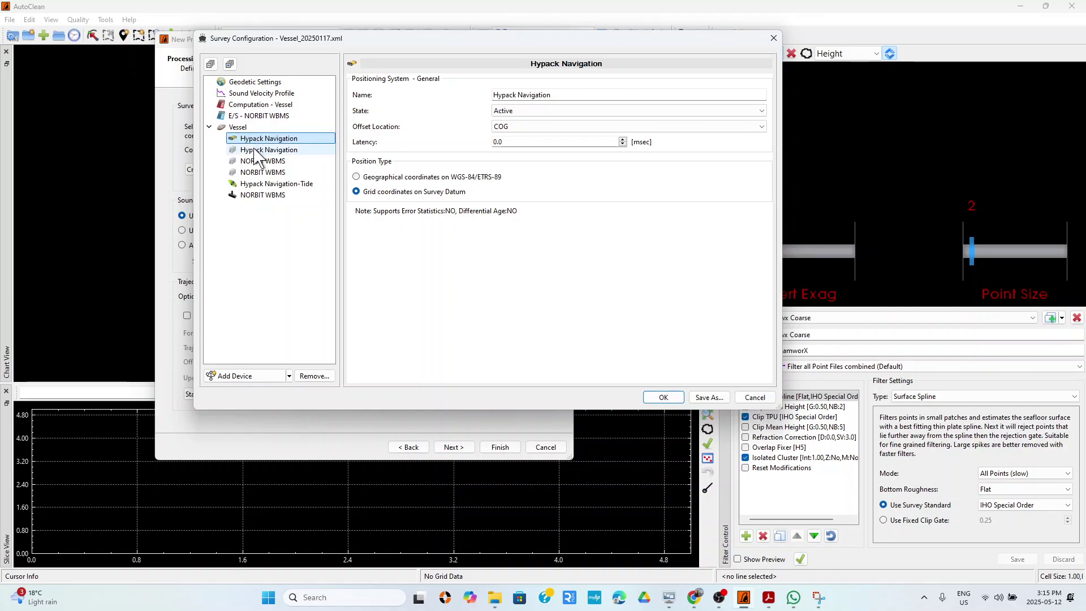
left_click(255, 152)
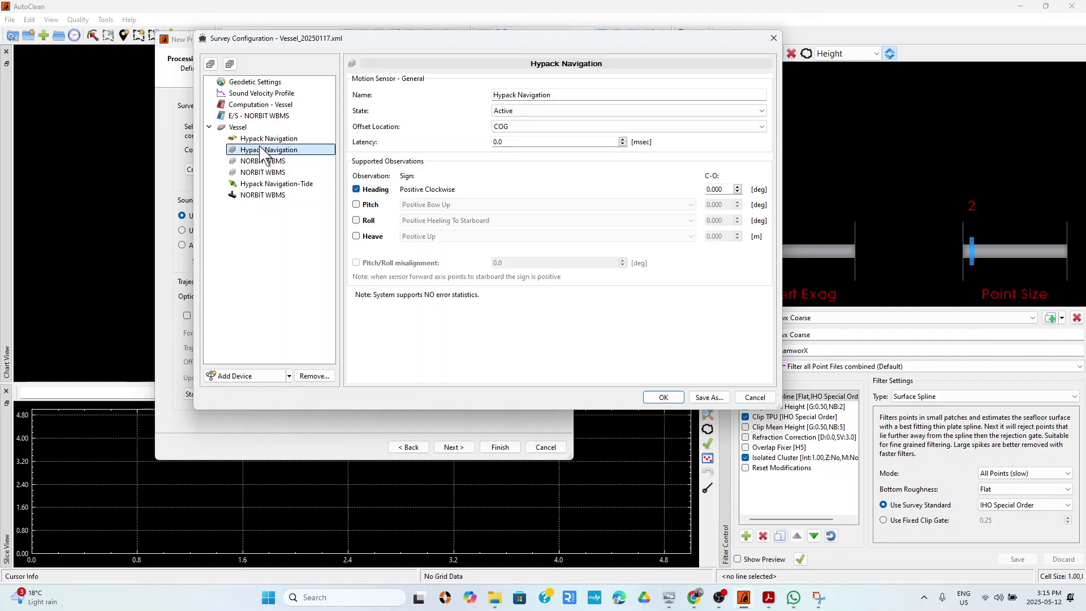
left_click(281, 142)
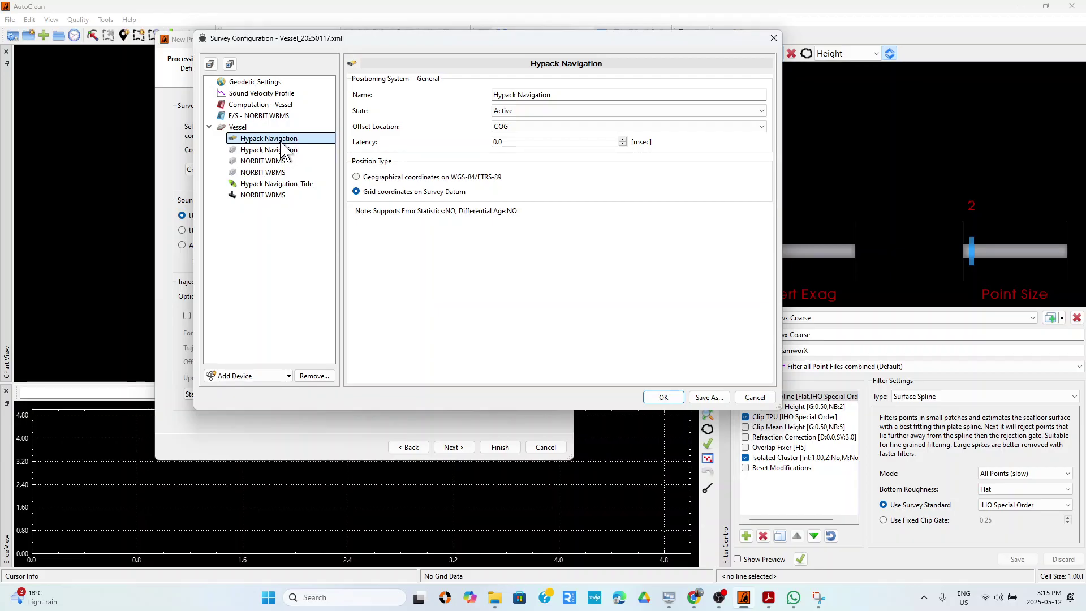
left_click(280, 150)
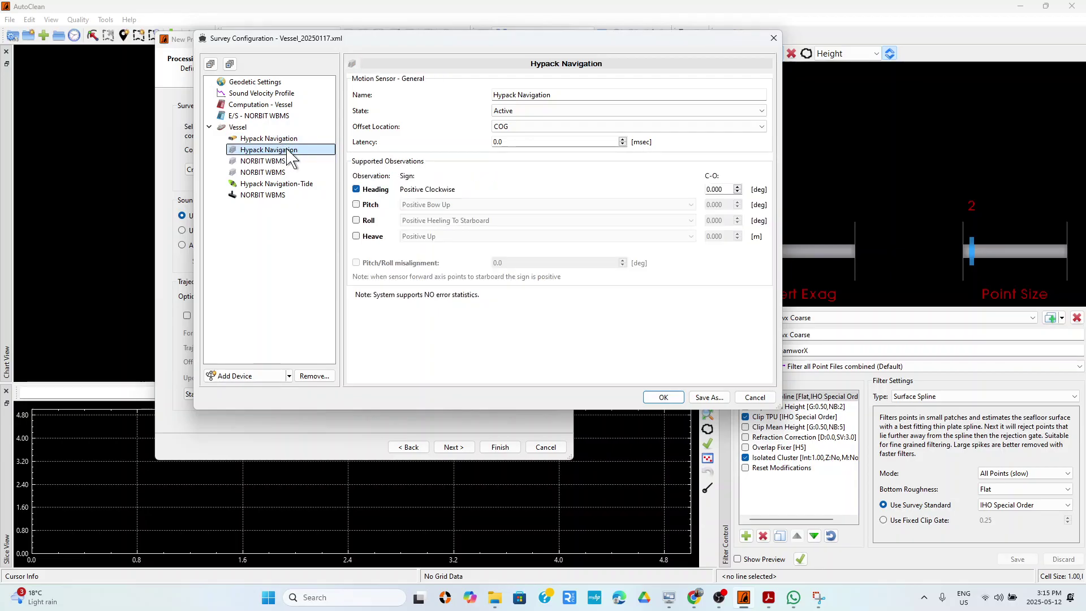
left_click(289, 142)
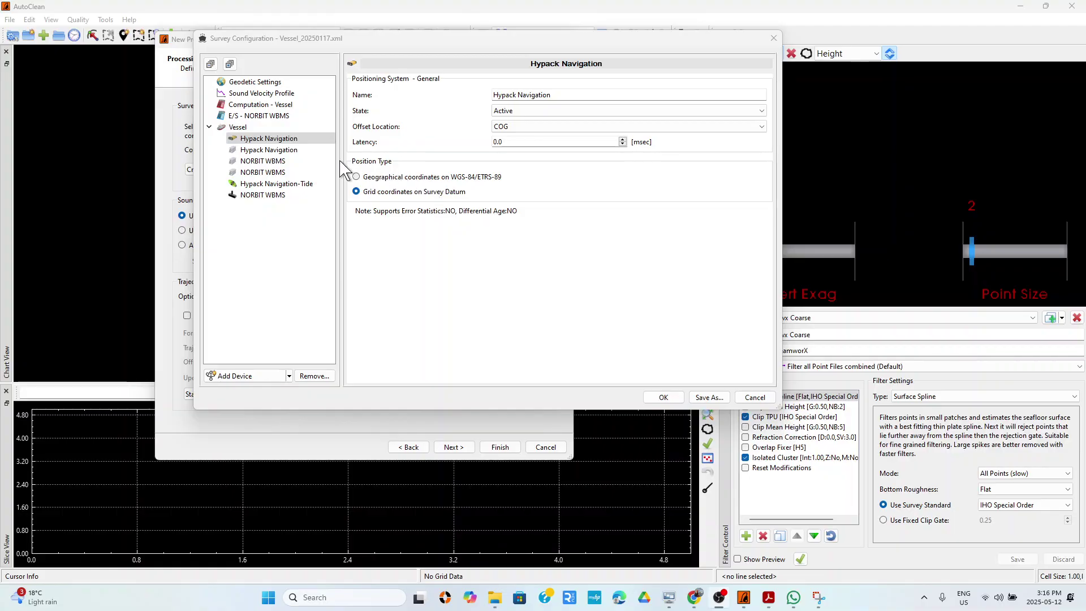
left_click(271, 139)
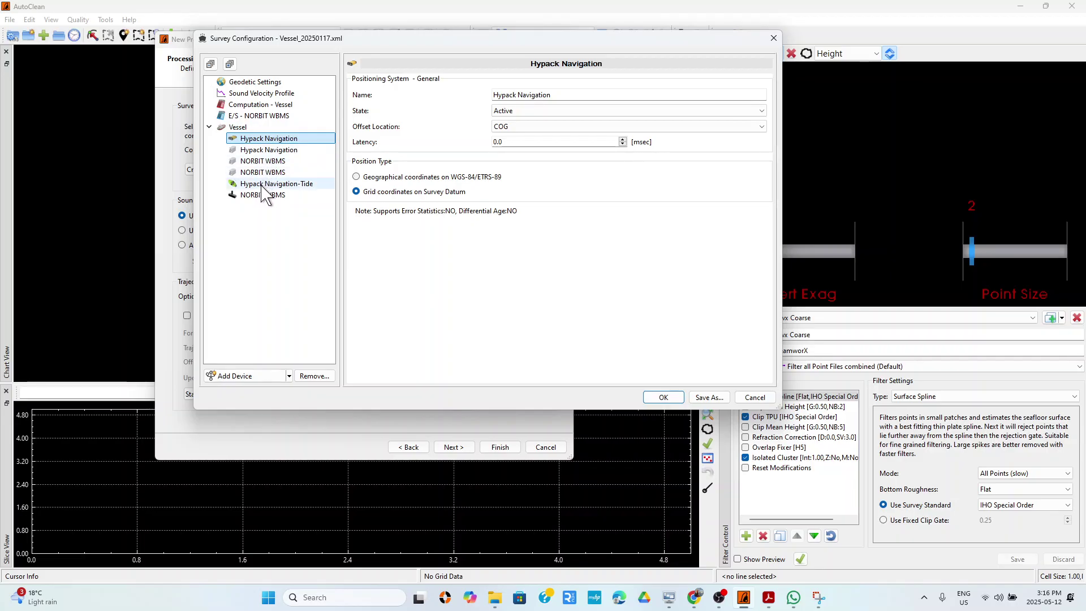
- Check the tide and NORBIT WBMS devices, then the vessel's single COG offset at 0.000
left_click(263, 185)
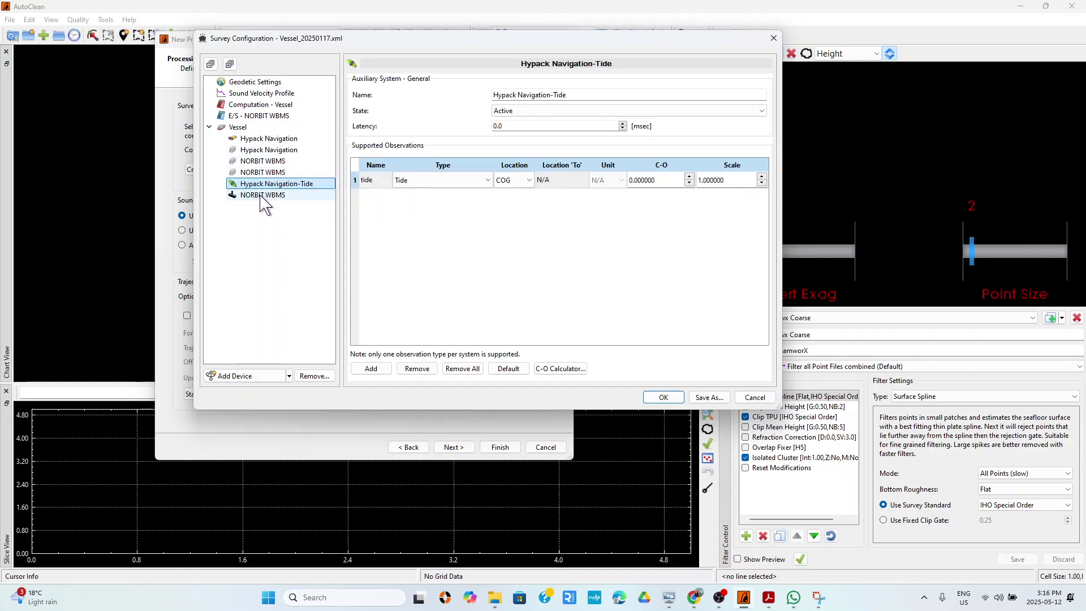
left_click(261, 195)
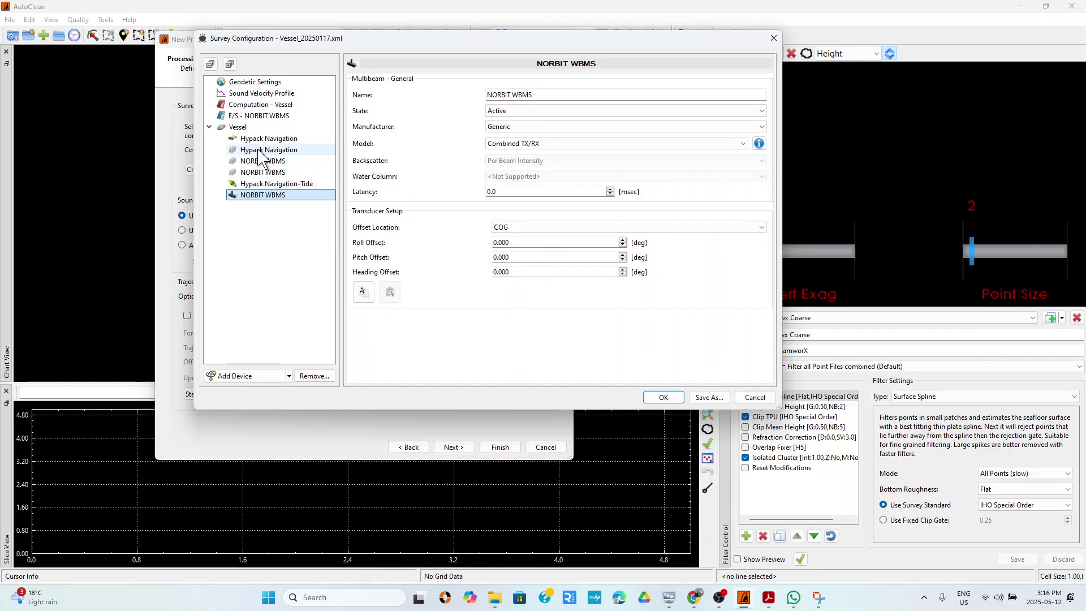
left_click(246, 129)
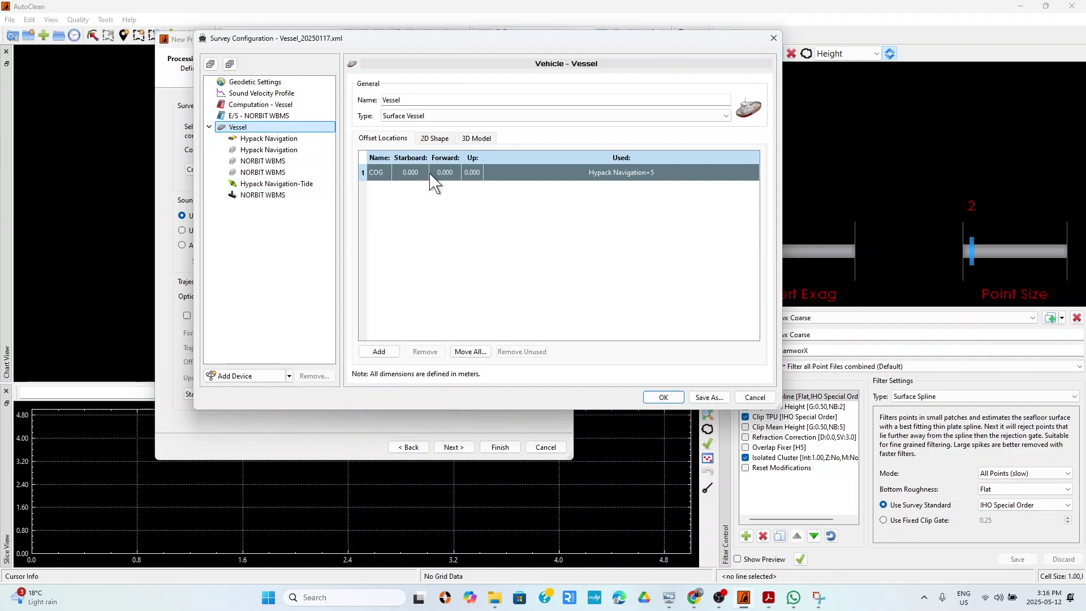
- Leave only the COG offset, then review Geodetic Settings, Sound Velocity Profile and Computation - Vessel
left_click(379, 351)
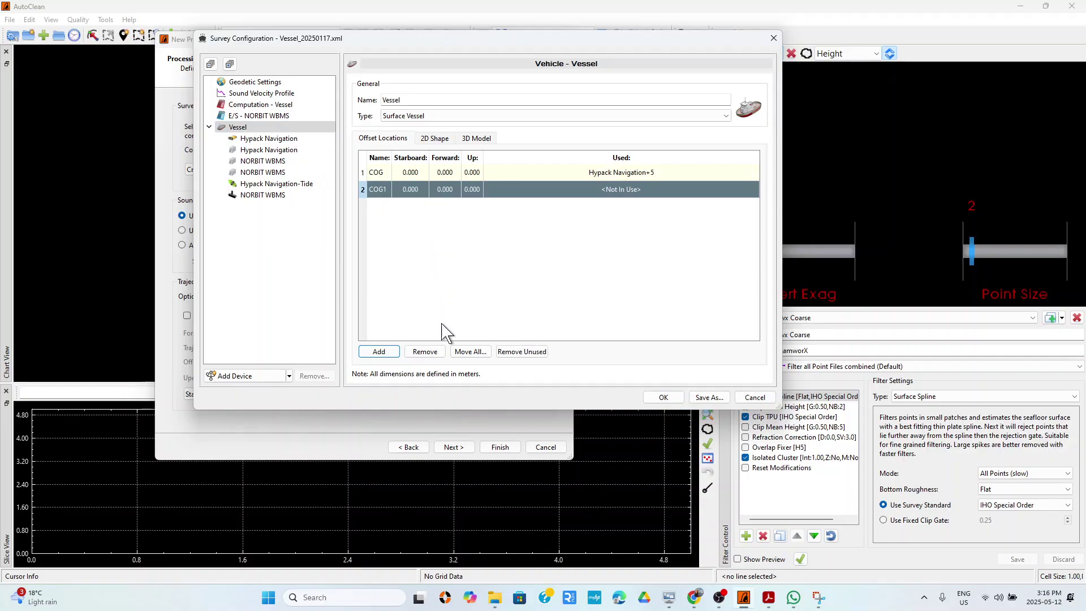
left_click(425, 352)
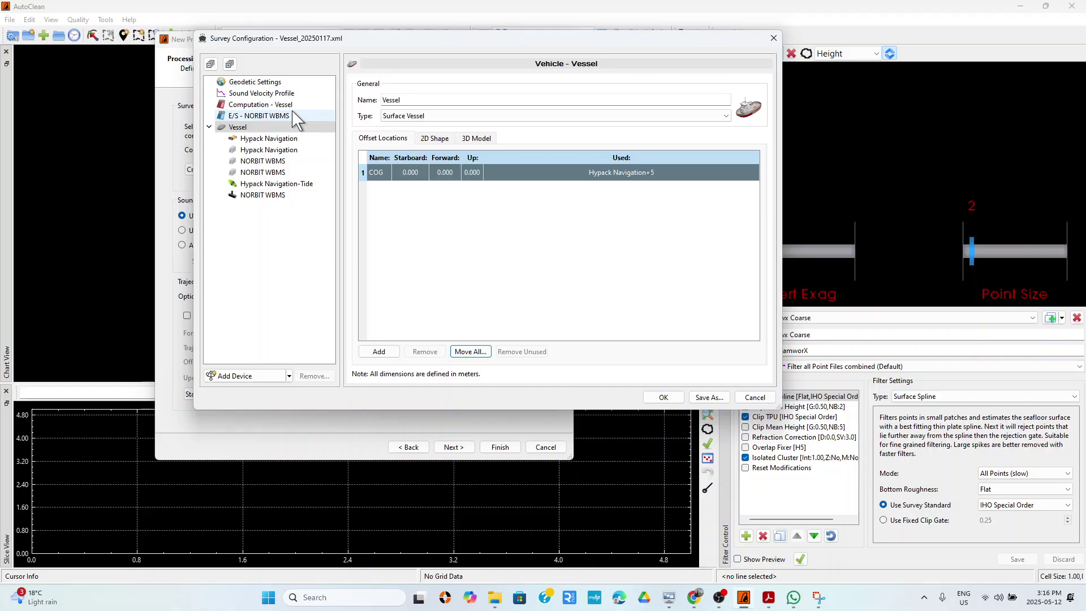
left_click(279, 83)
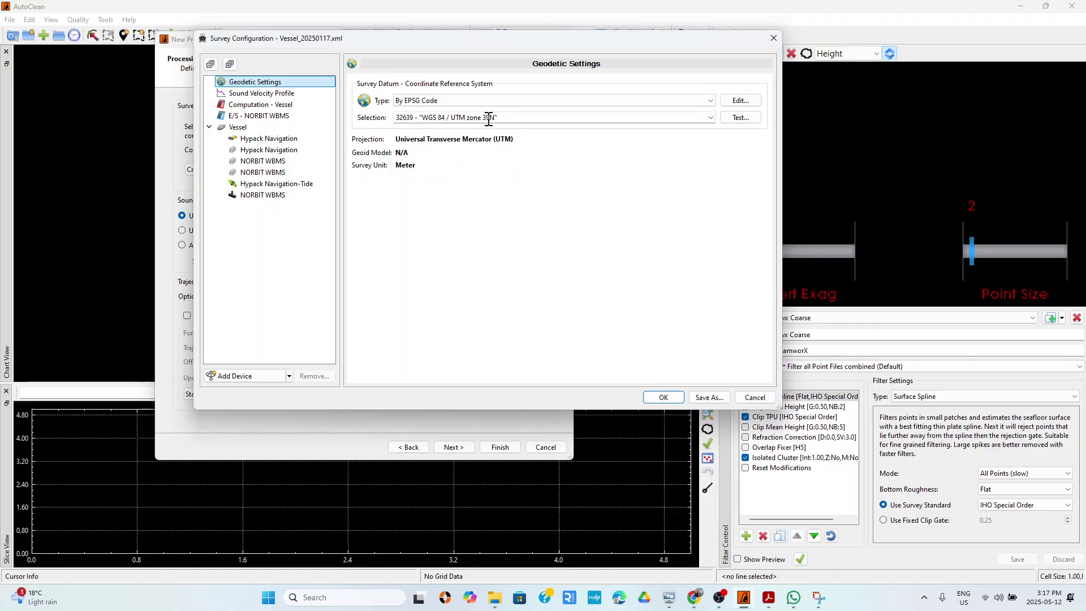
left_click(283, 94)
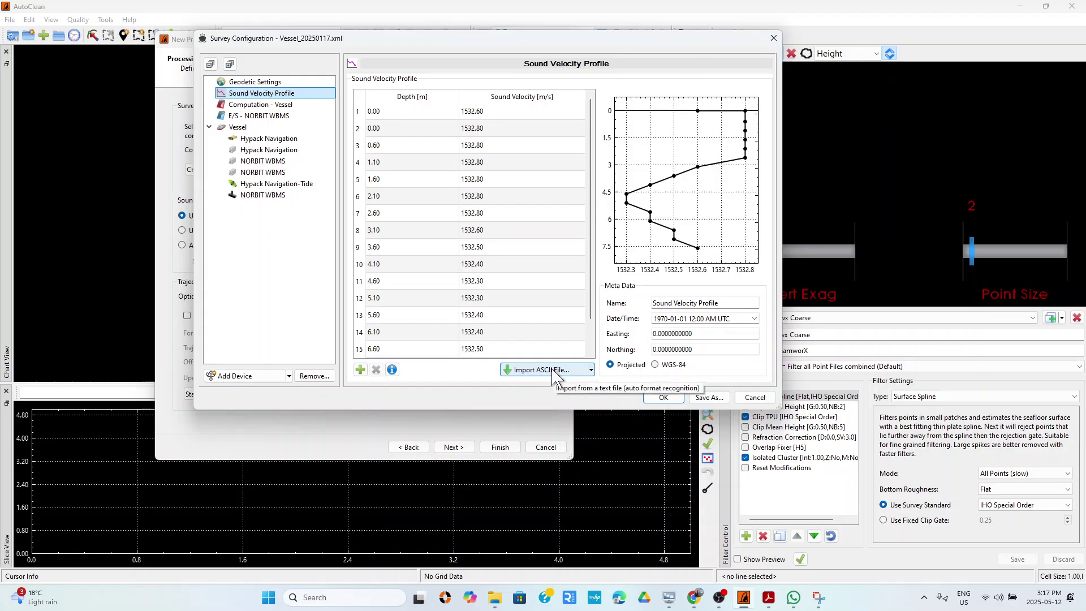
left_click(282, 105)
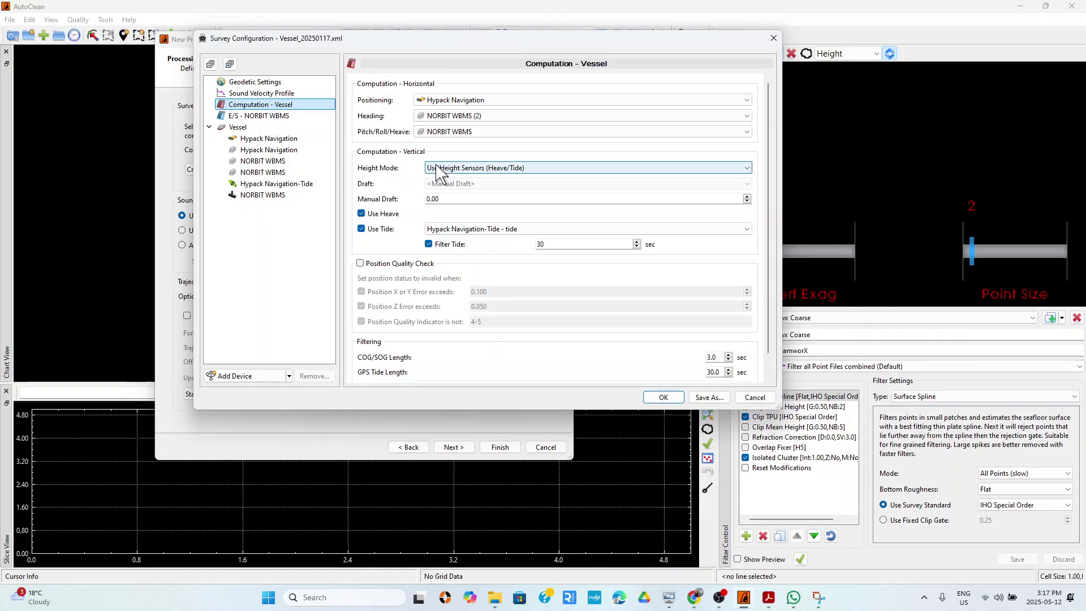
- Keep Height Mode at Use Height Sensors (Heave/Tide) and enlarge the dialog to show Kalman Filter
mouse_move(443, 173)
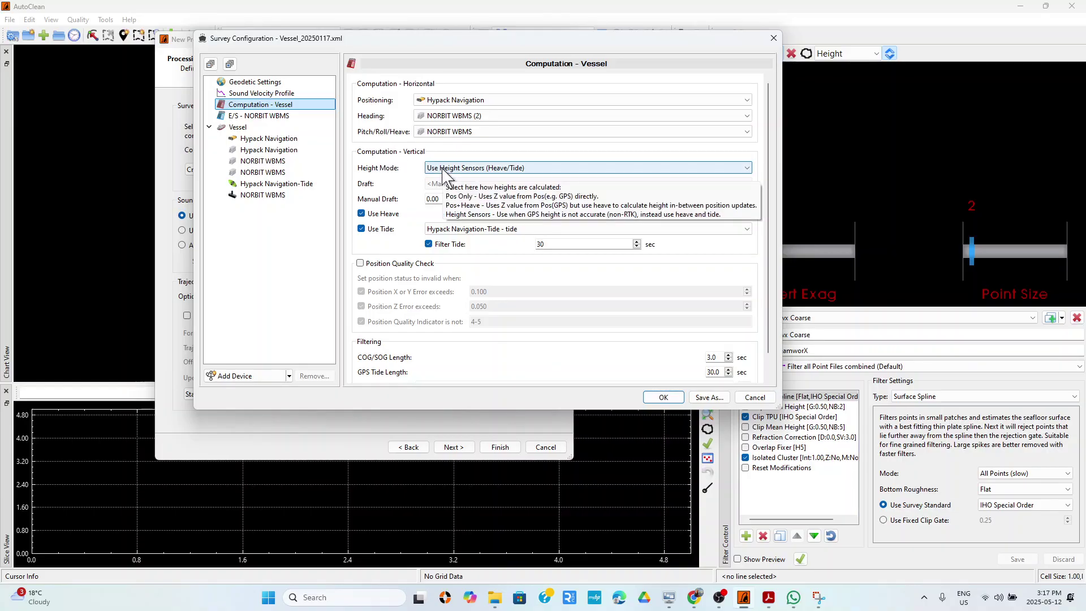
left_click(443, 170)
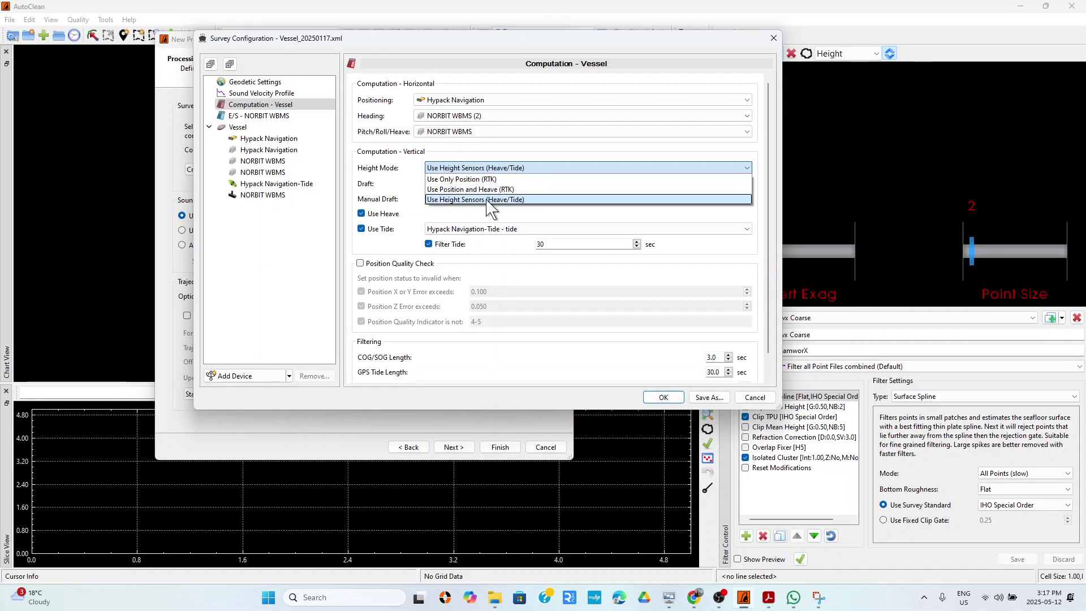
left_click(414, 184)
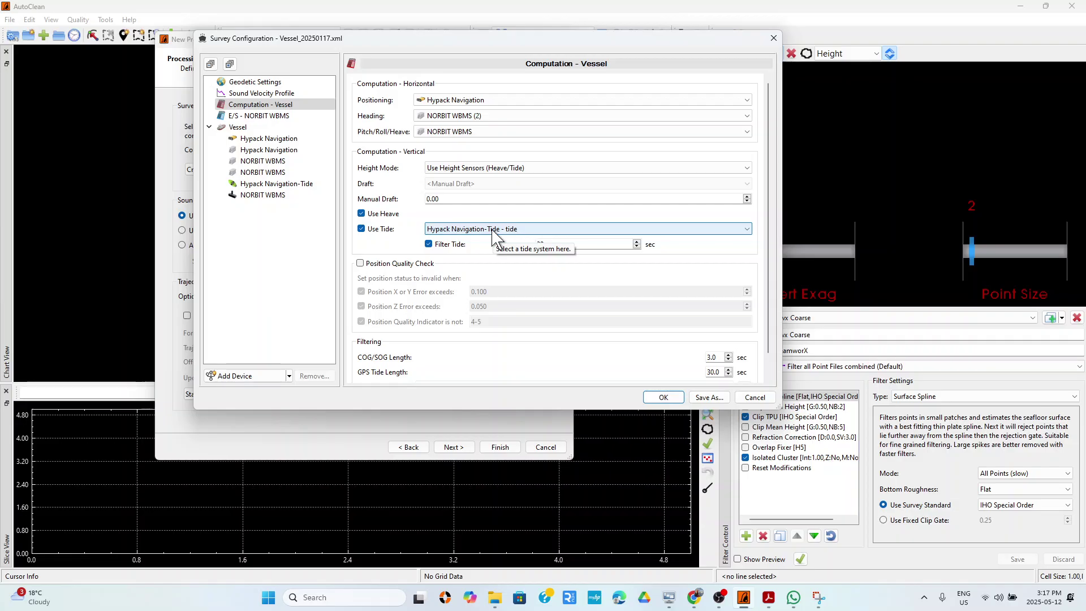
left_click_drag(500, 411, 499, 459)
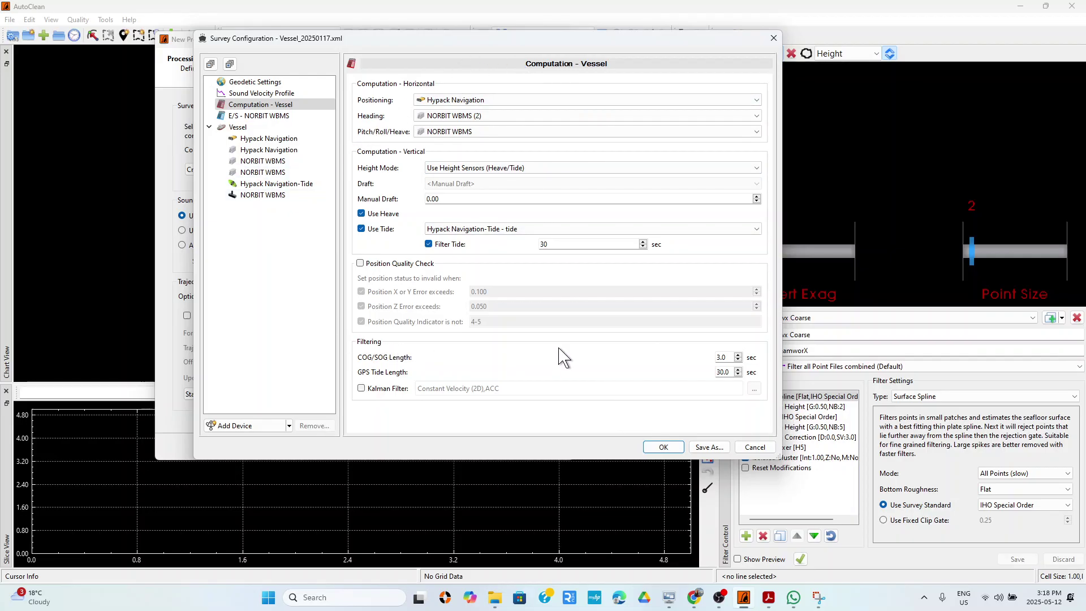
- Accept the survey configuration and leave post-processed trajectory data off after trying Trajectory Default
left_click(660, 446)
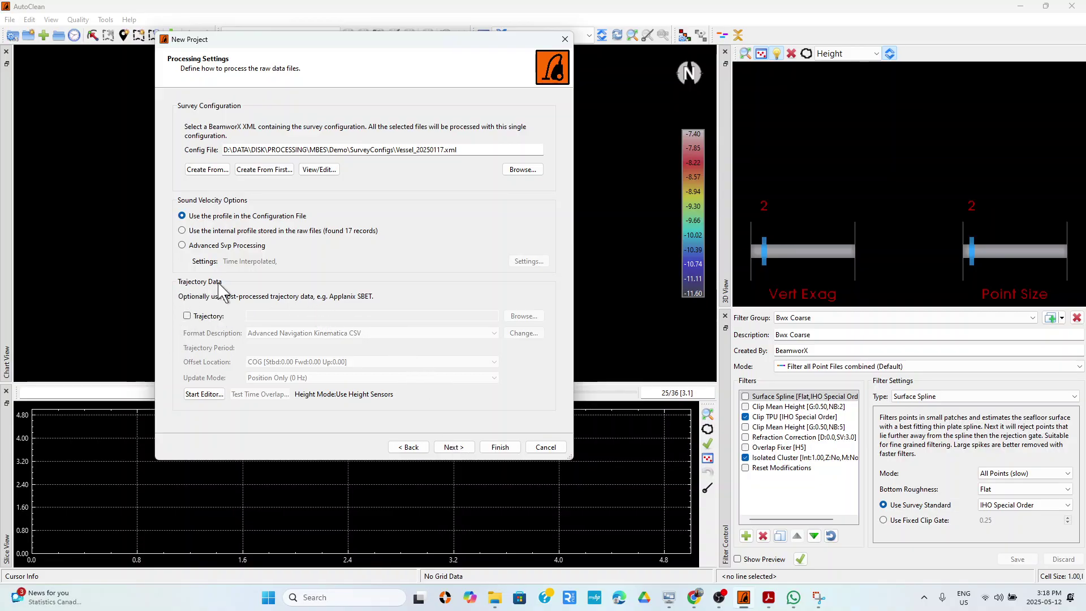
left_click(187, 316)
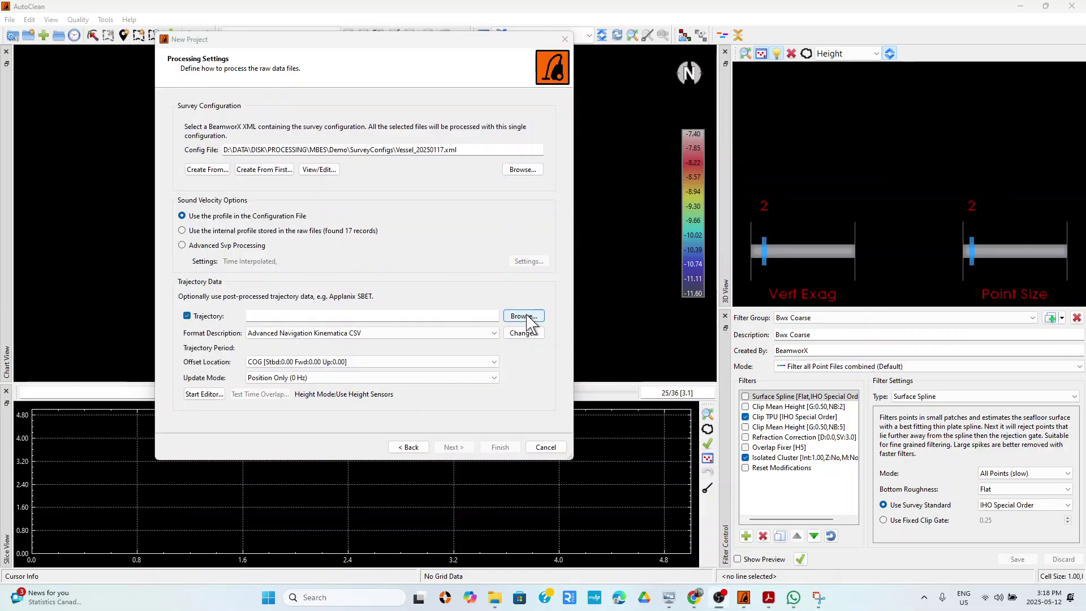
left_click(496, 333)
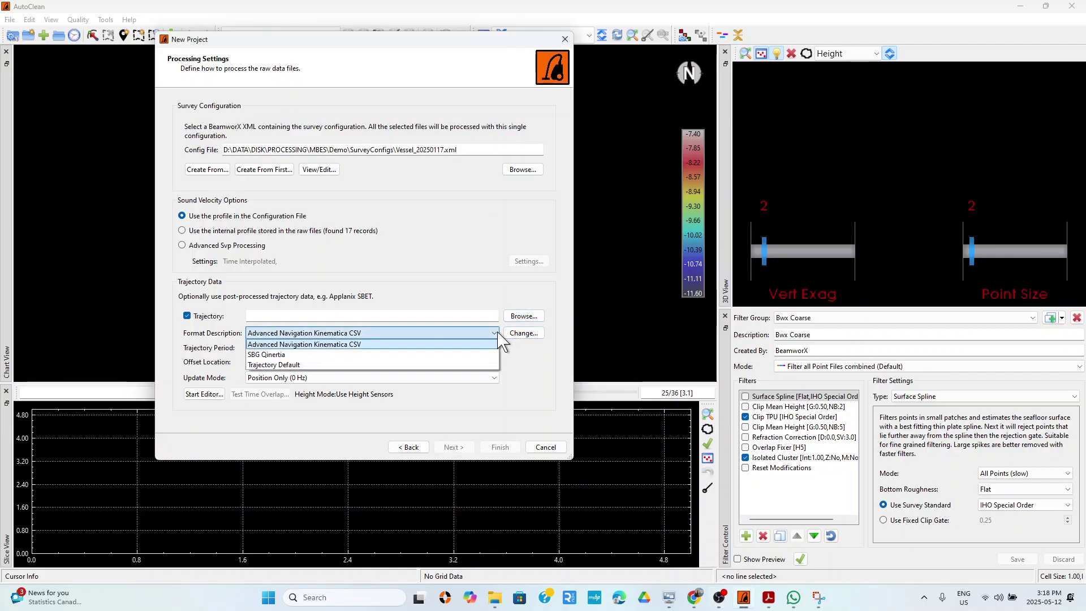
left_click(459, 364)
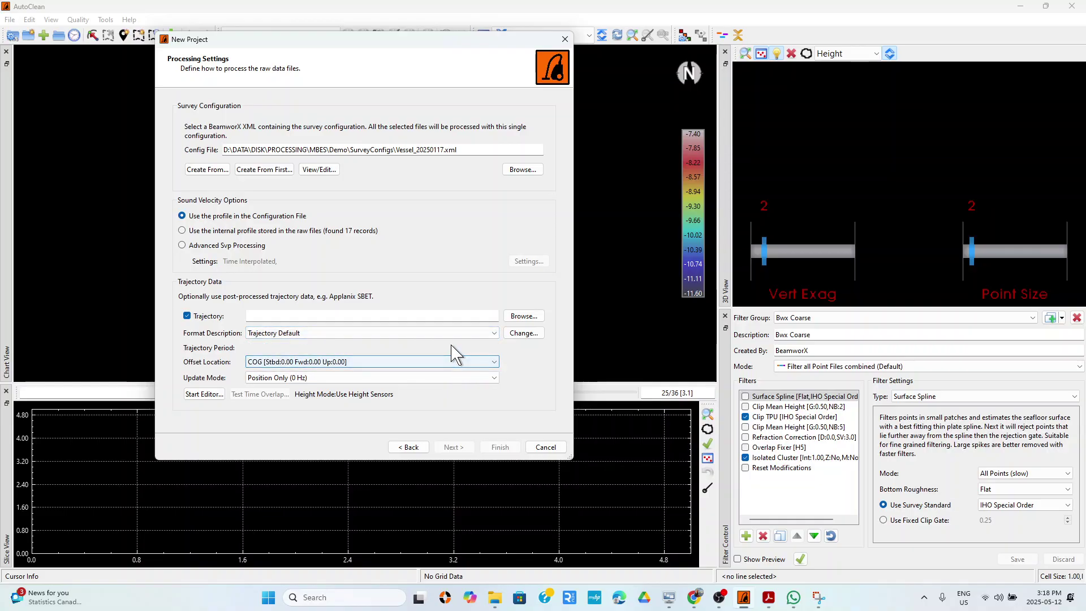
left_click(471, 332)
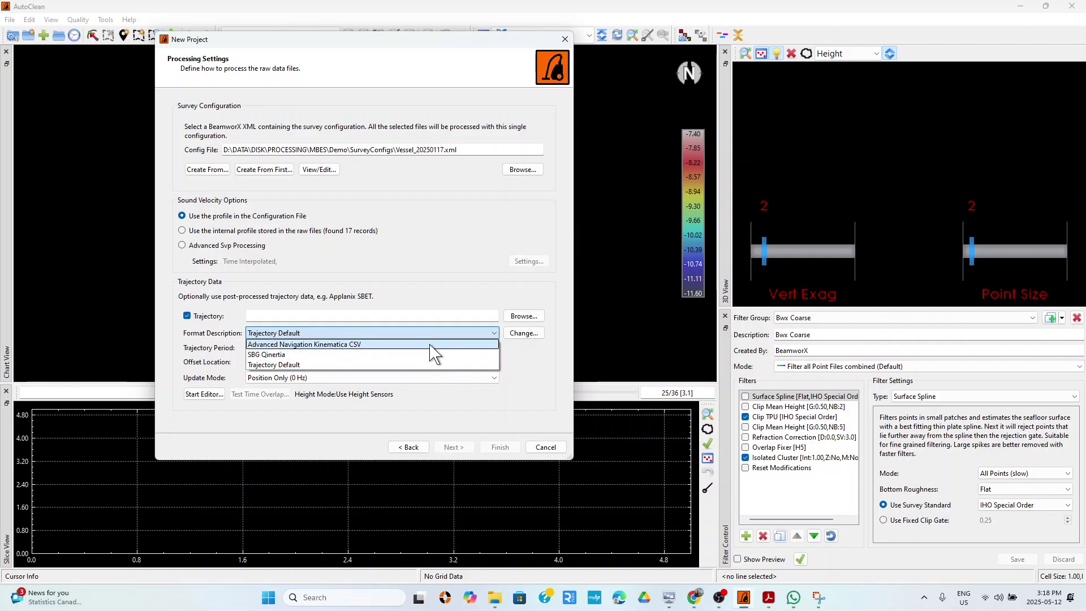
left_click(189, 316)
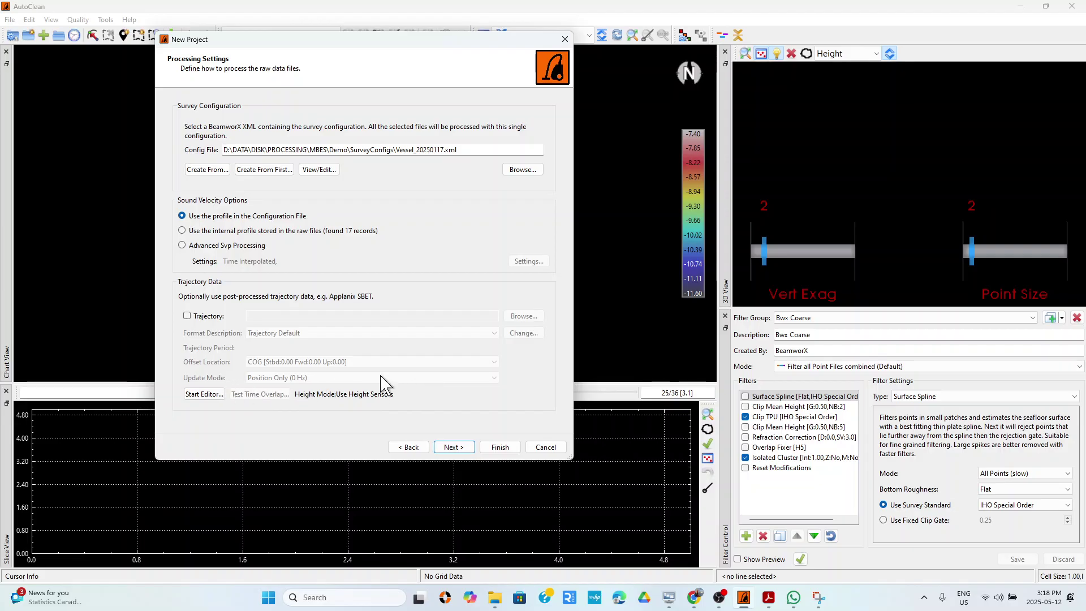
- Move to the Options page, keeping only Include Rejected Points in result file ticked
left_click(455, 448)
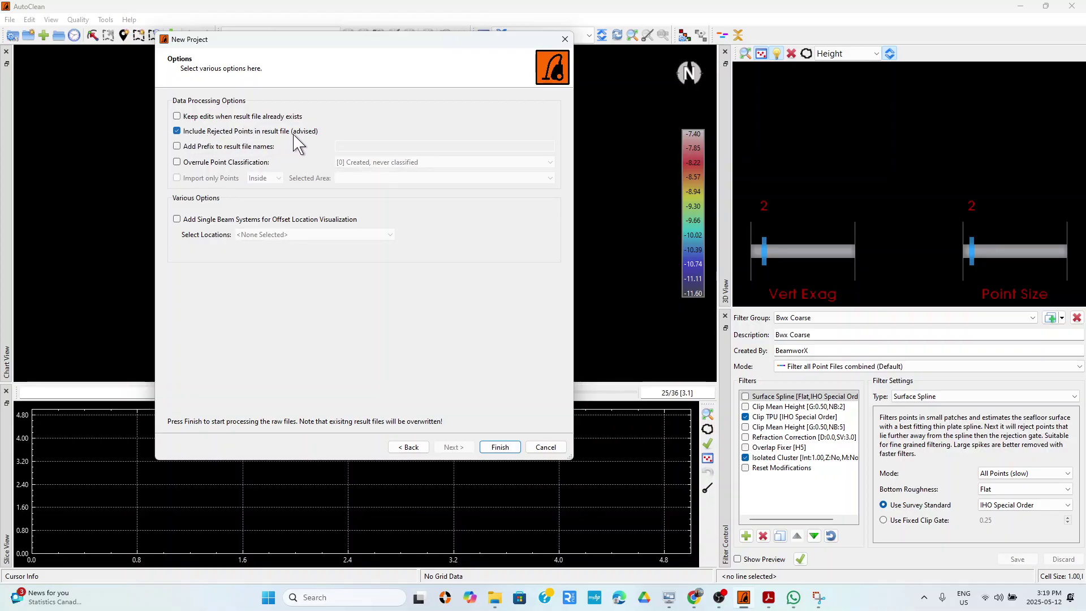
mouse_move(310, 144)
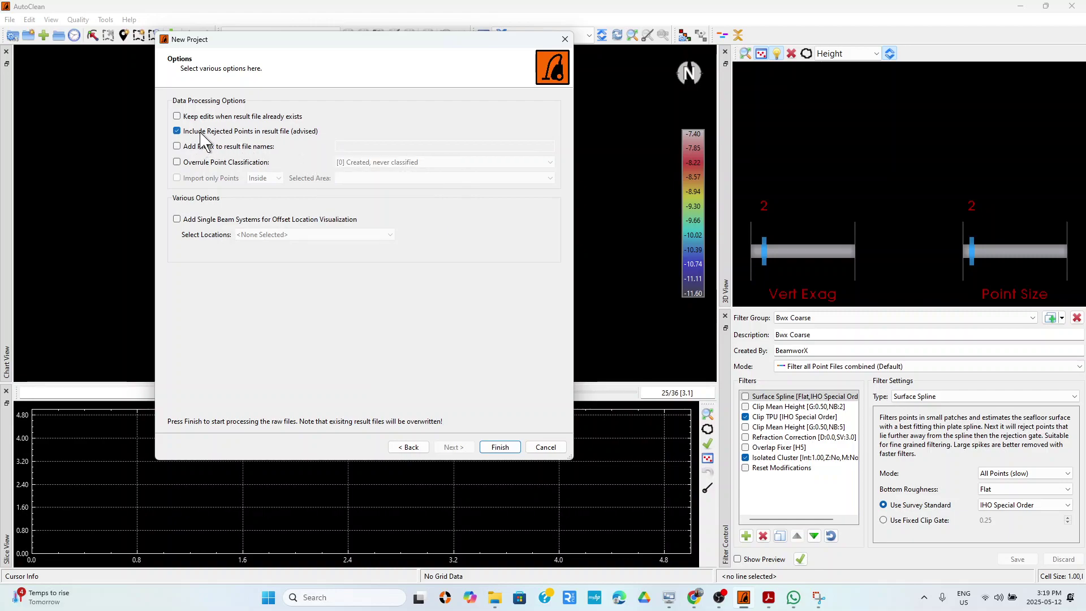
mouse_move(200, 138)
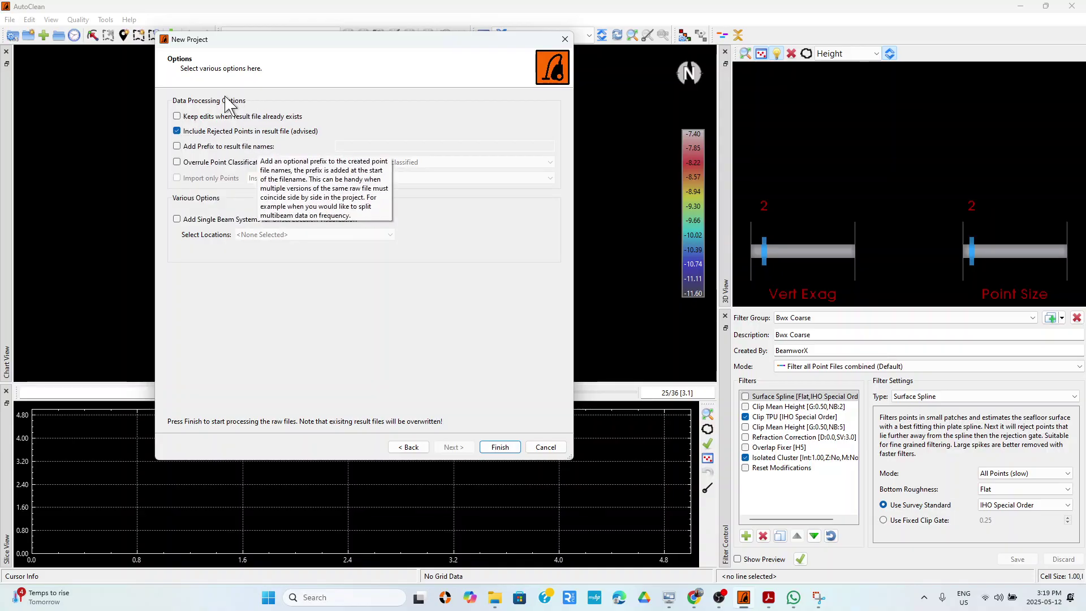
- Finish the wizard, importing 7083008 points from 6 files into Demo with CRS EPSG:32639
left_click(496, 447)
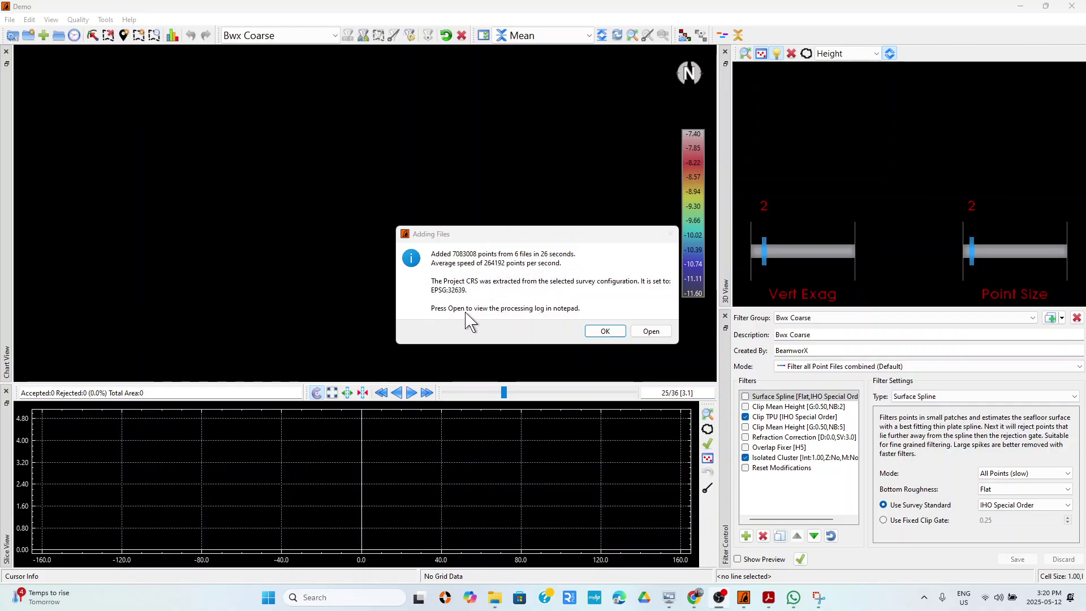
- Read the processing log in Notepad, then centre the depth-coloured swaths (-1.1 to -23.6) in the chart
left_click(651, 331)
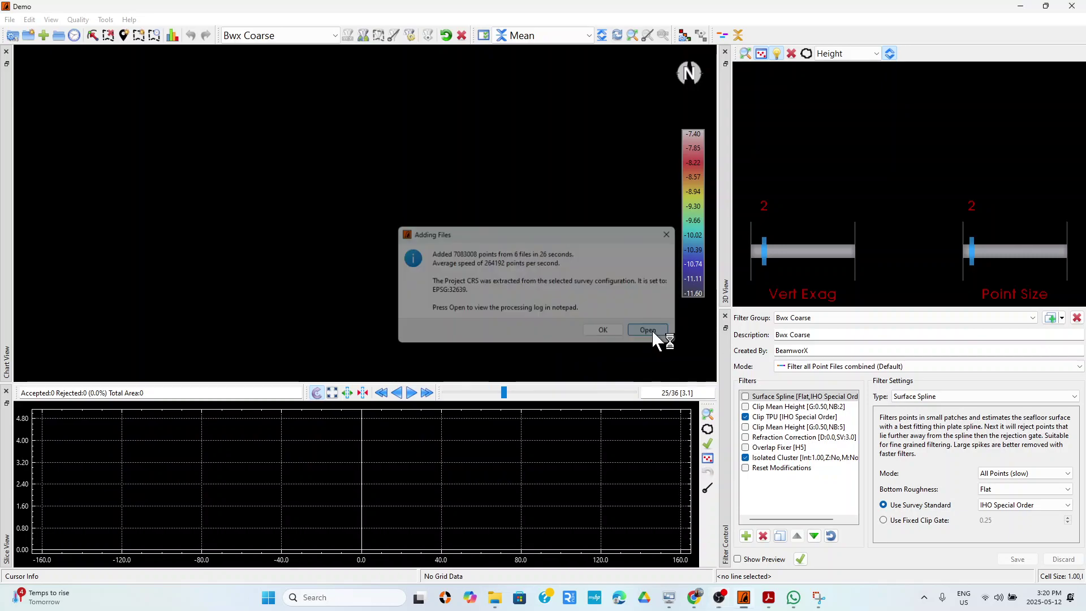
scroll(253, 367, "down", 10)
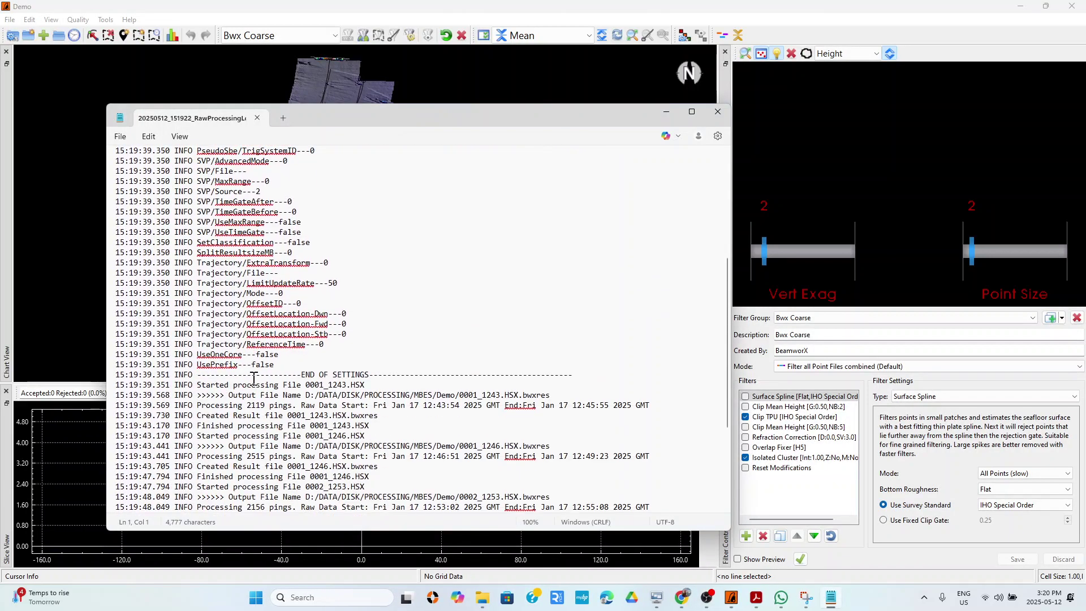
left_click(717, 112)
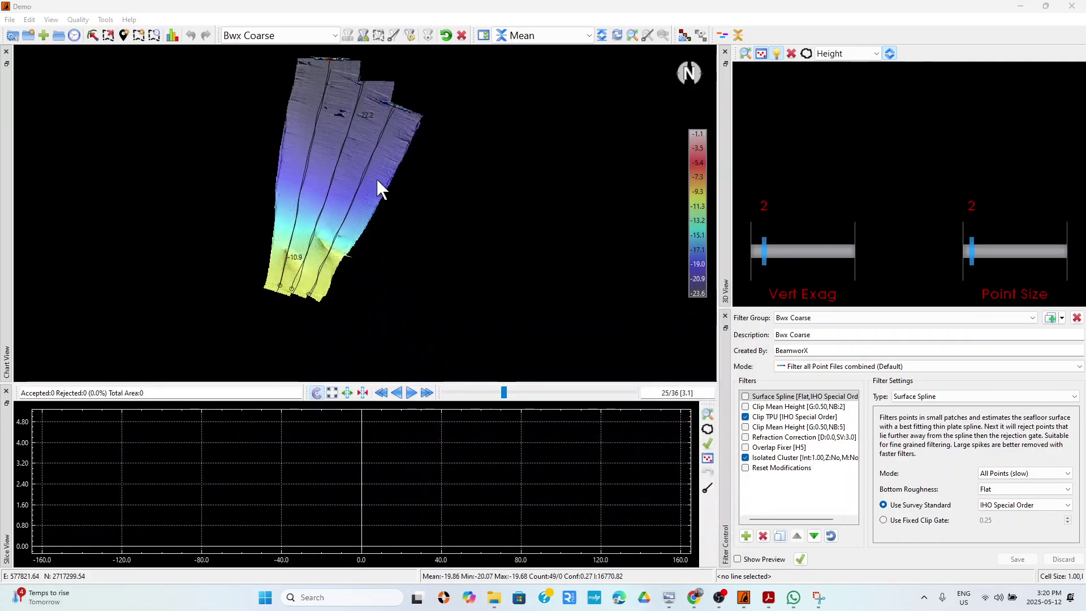
scroll(317, 149, "down", 2)
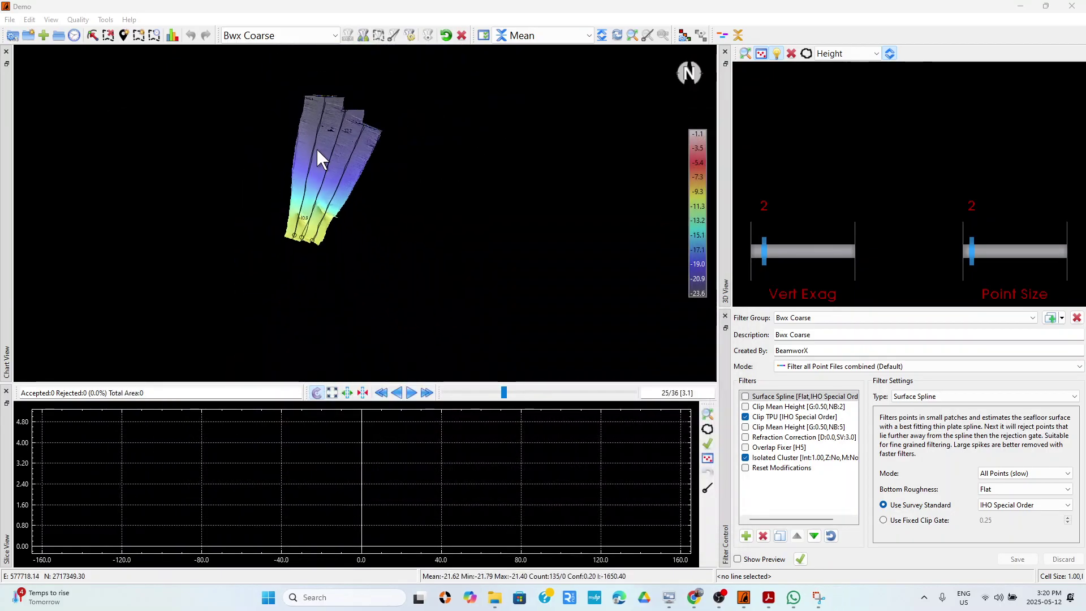
left_click_drag(297, 147, 307, 207)
scroll(304, 215, "up", 2)
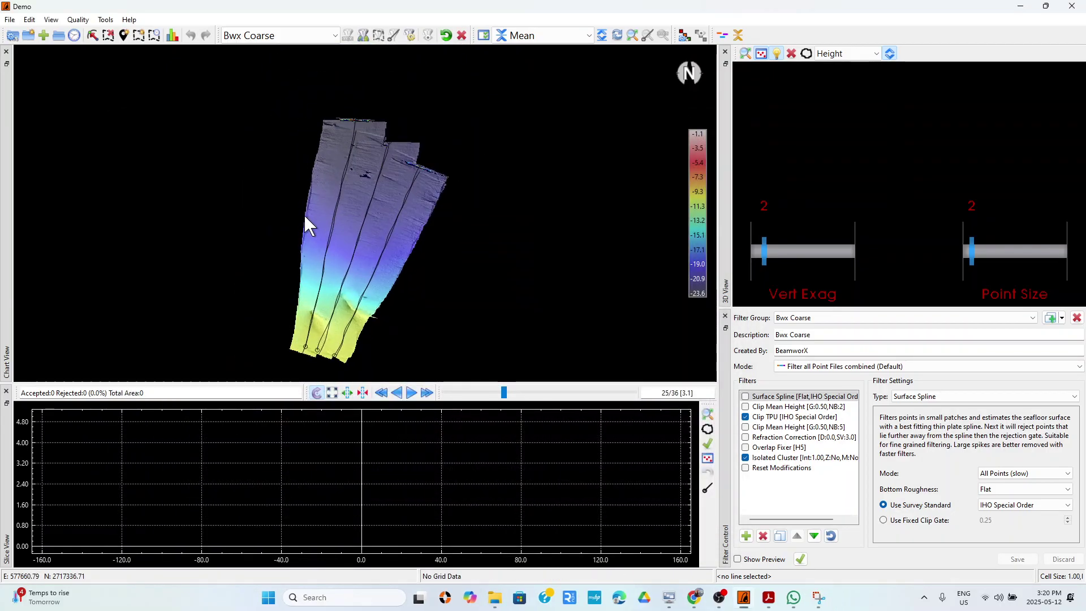